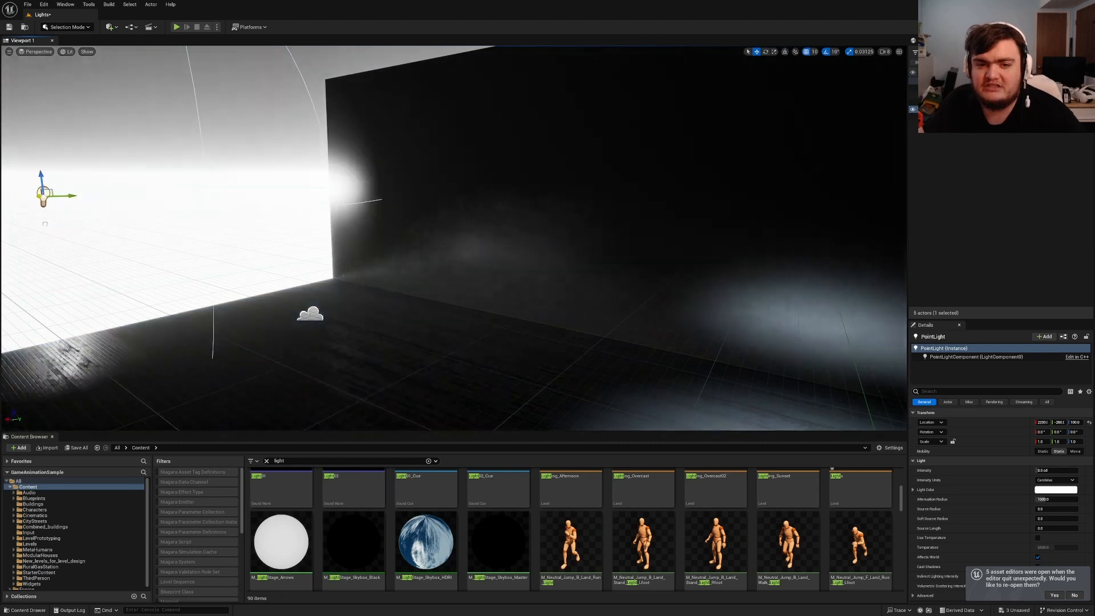
- Move the point light along the wall and view its reflections with the editor icons hidden and shown
right_drag(59, 196, 17, 187)
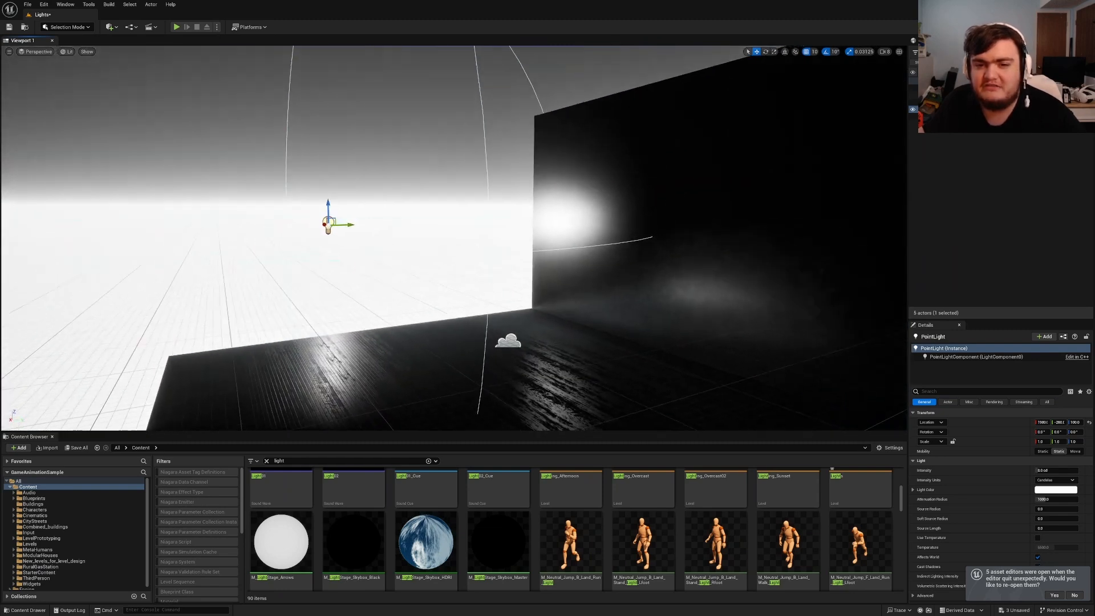
key(g)
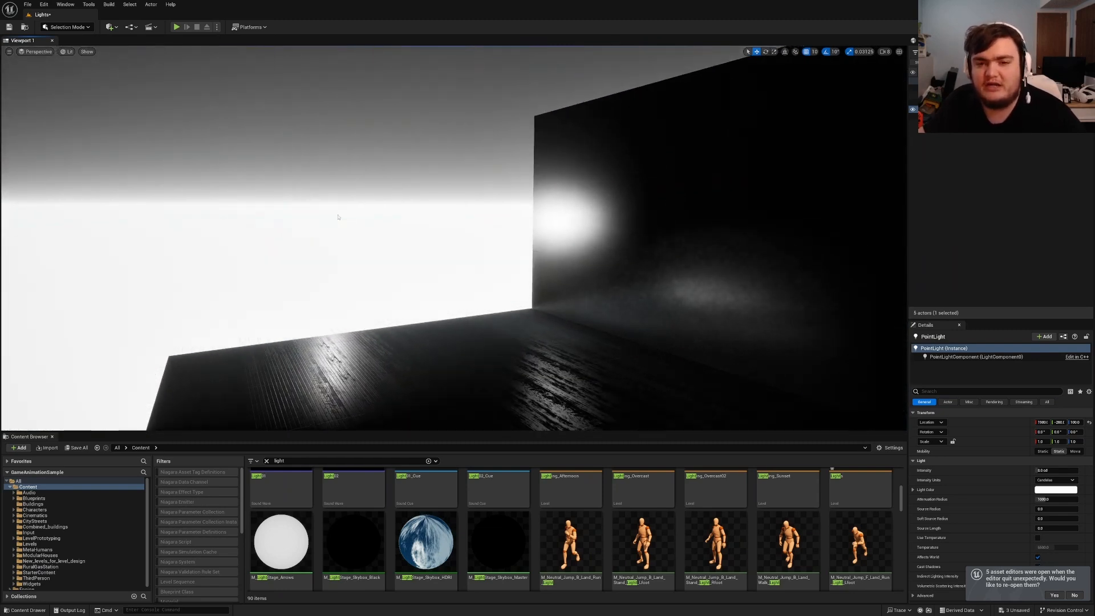
right_drag(339, 217, 291, 220)
key(s)
key(w)
key(s)
key(g)
key(w)
drag(224, 190, 314, 219)
- Find the point light's Specular Scale property and set it to 0
click(965, 391)
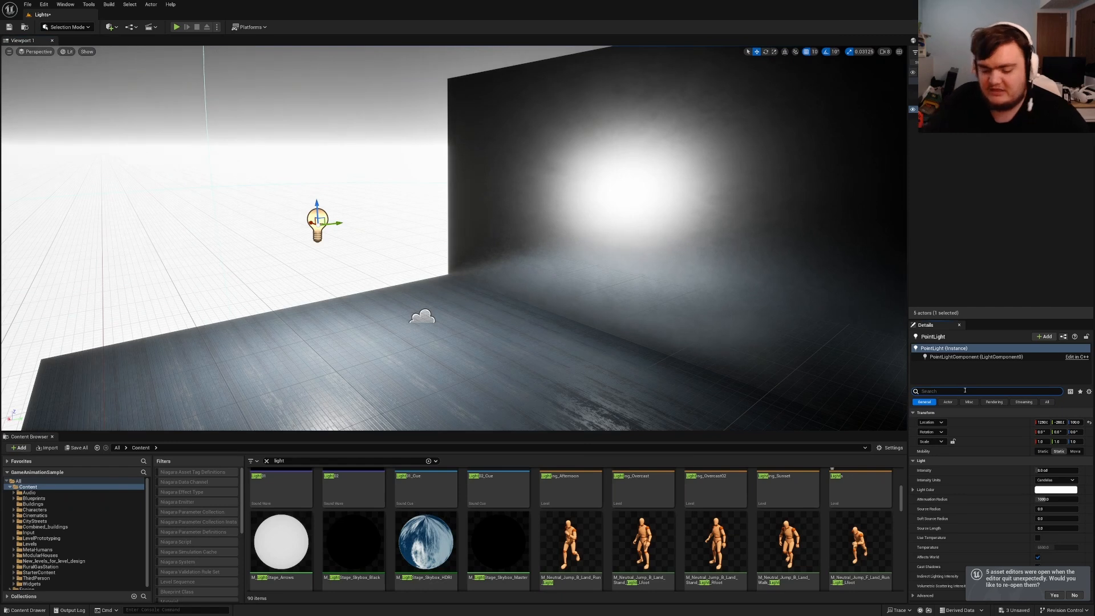
text(spe)
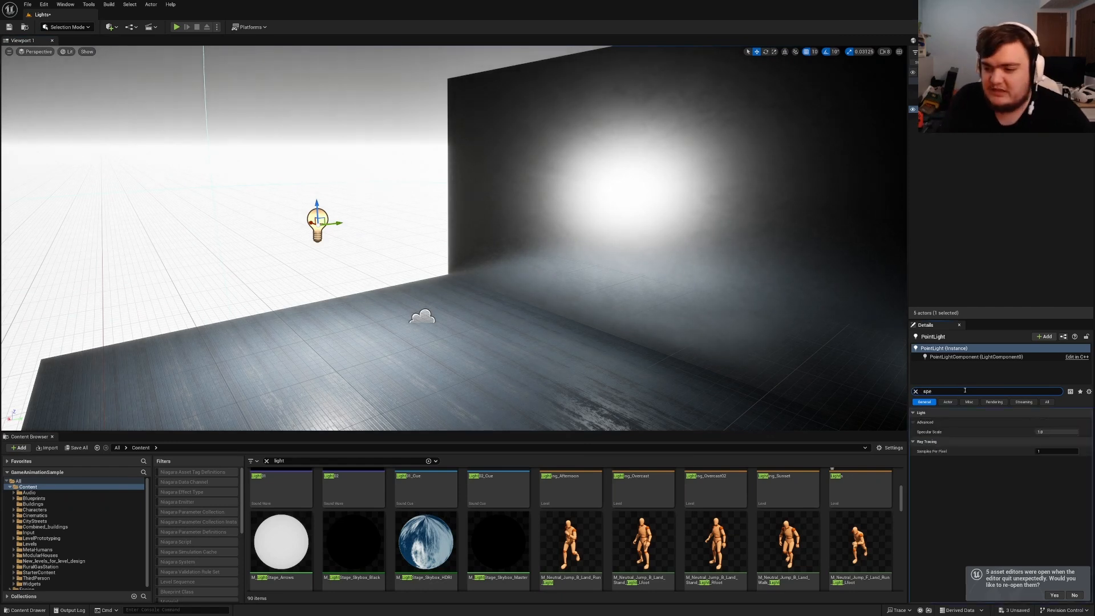
click(1056, 432)
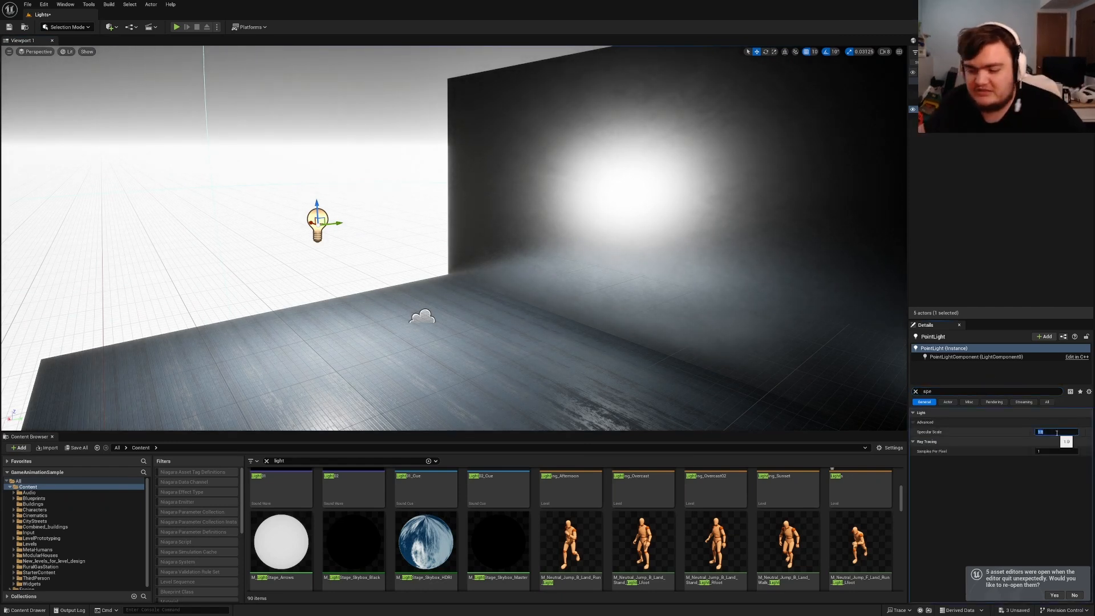
text(0)
key(Return)
- Inspect the wall and floor lighting from several angles and delete the point light
right_drag(628, 274, 713, 308)
key(w)
key(s)
key(w)
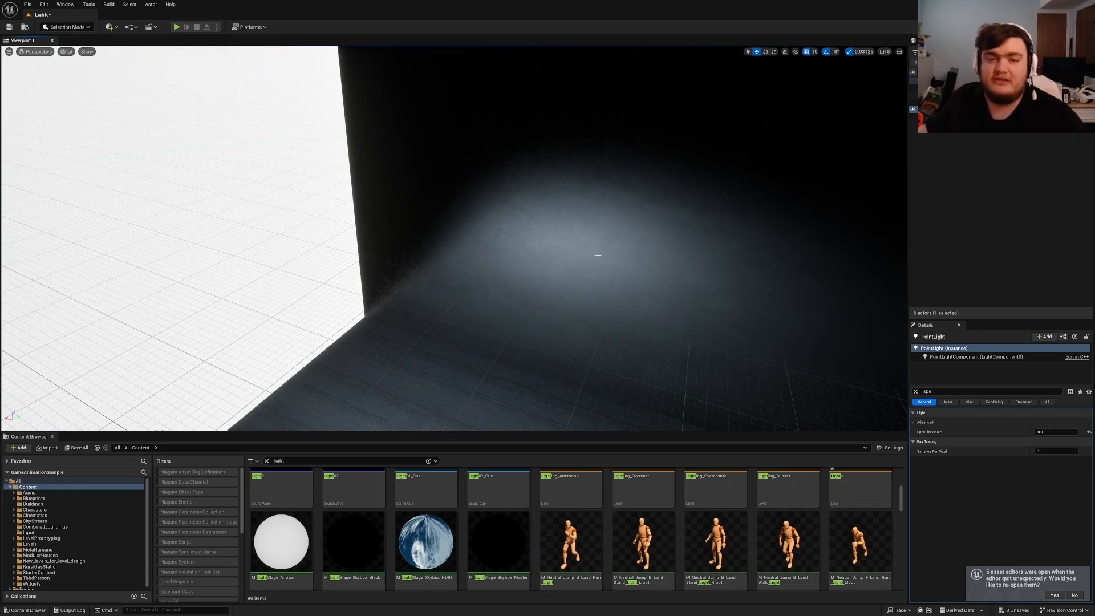
right_drag(598, 255, 685, 245)
click(555, 281)
right_drag(555, 281, 400, 288)
click(384, 177)
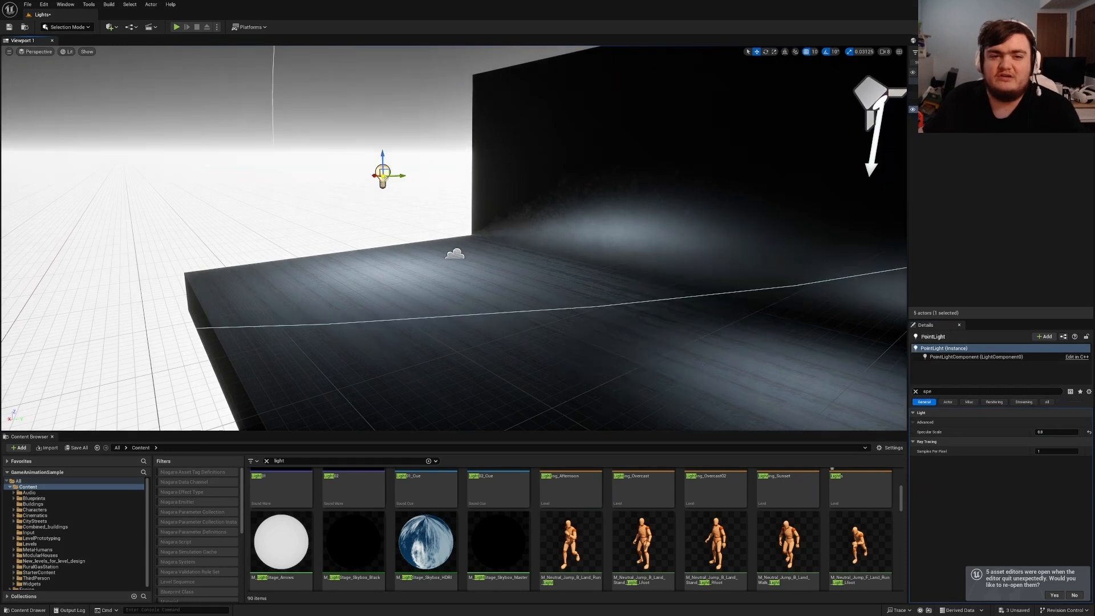
key(Delete)
- Move the spotlight toward the middle of the floor, clear the property filter and adjust its inner cone angle
right_drag(384, 178, 434, 205)
click(516, 181)
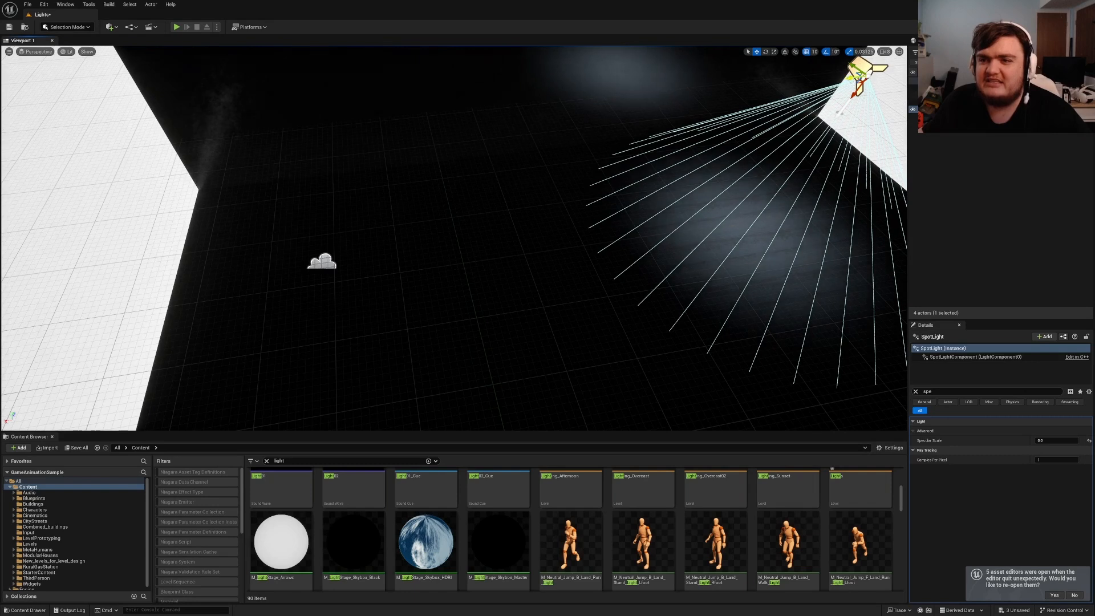
drag(854, 80, 636, 97)
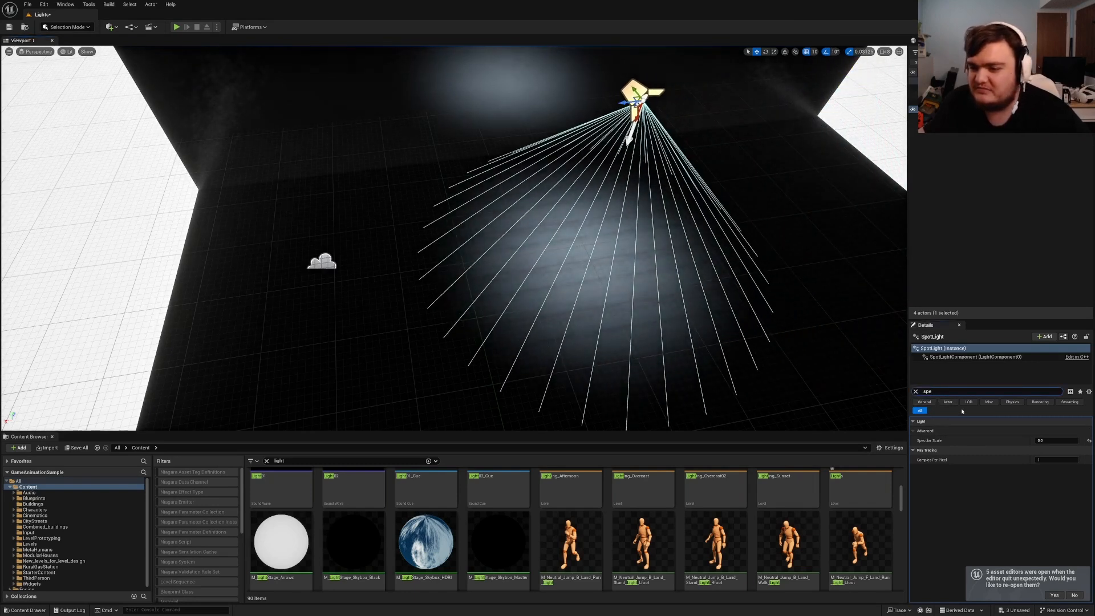
click(917, 393)
mouse_move(1043, 518)
mouse_down()
mouse_move(1075, 518)
mouse_move(1042, 518)
mouse_move(1060, 527)
mouse_up()
right_drag(779, 352, 799, 359)
click(779, 350)
right_drag(756, 300, 756, 278)
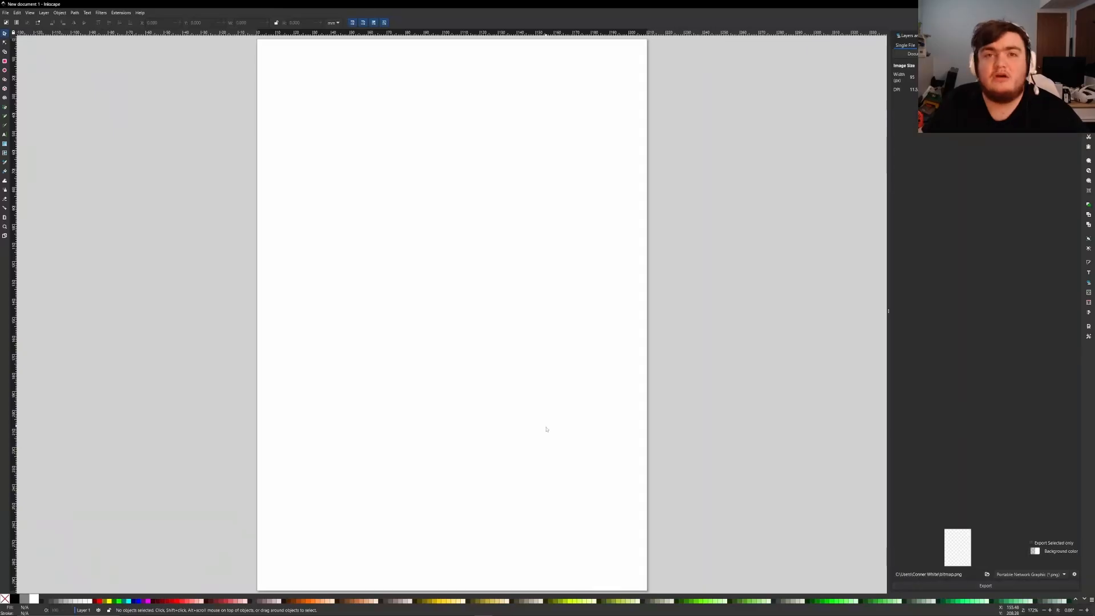
- In Inkscape, draw a square about 146 mm wide on the blank page and fill it black
right_click(544, 426)
click(398, 296)
middle_drag(394, 295, 449, 339)
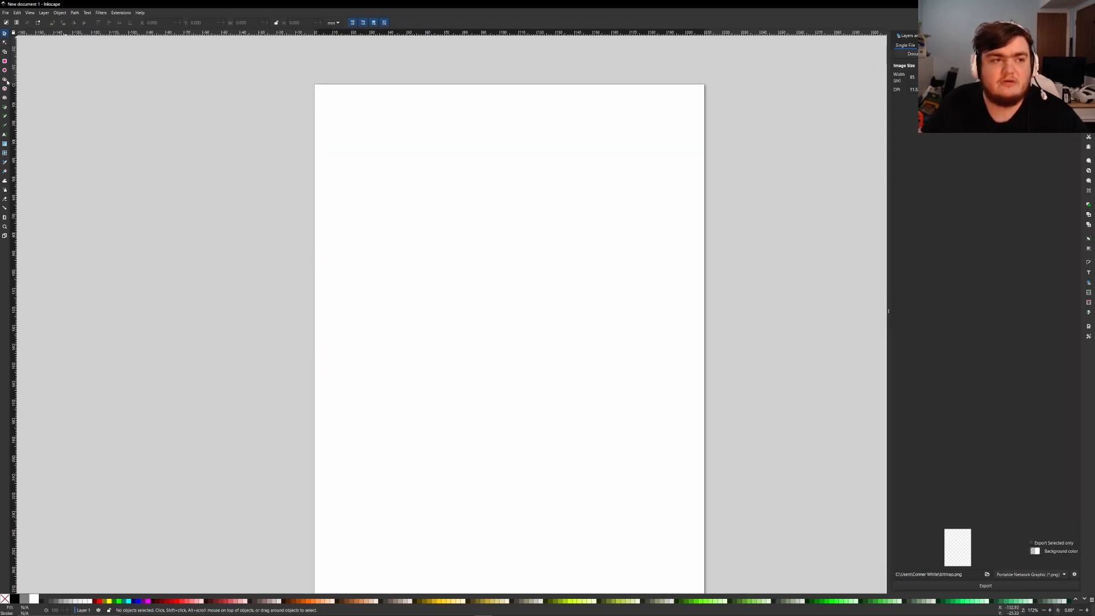
key(e)
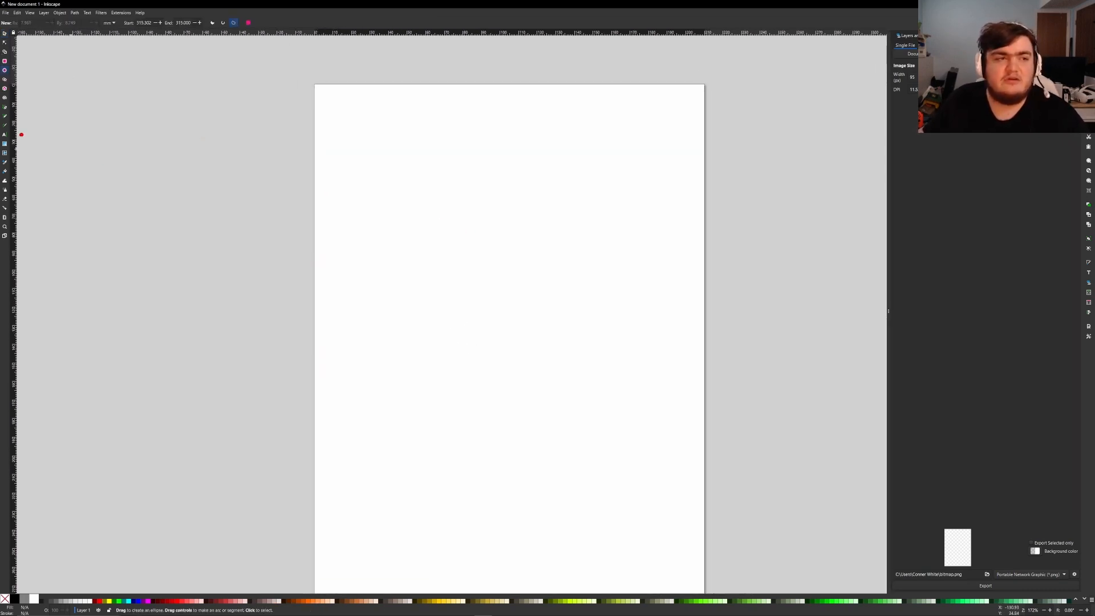
click(5, 61)
ctrl+drag(385, 159, 687, 433)
key(s)
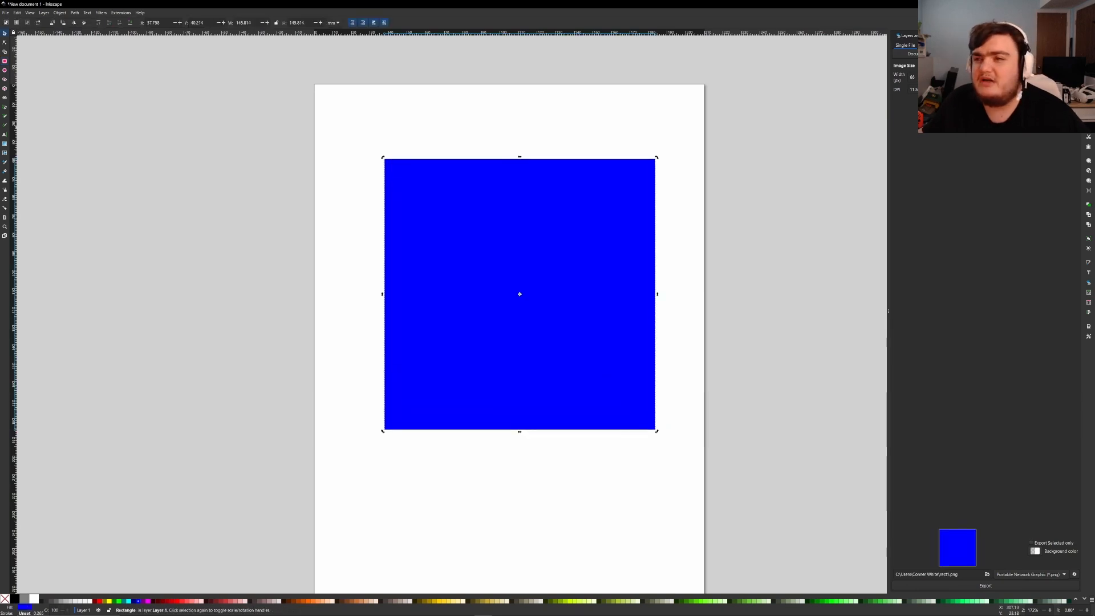
click(14, 600)
- Draw a circle about 136 mm in diameter centred on the black square
click(5, 70)
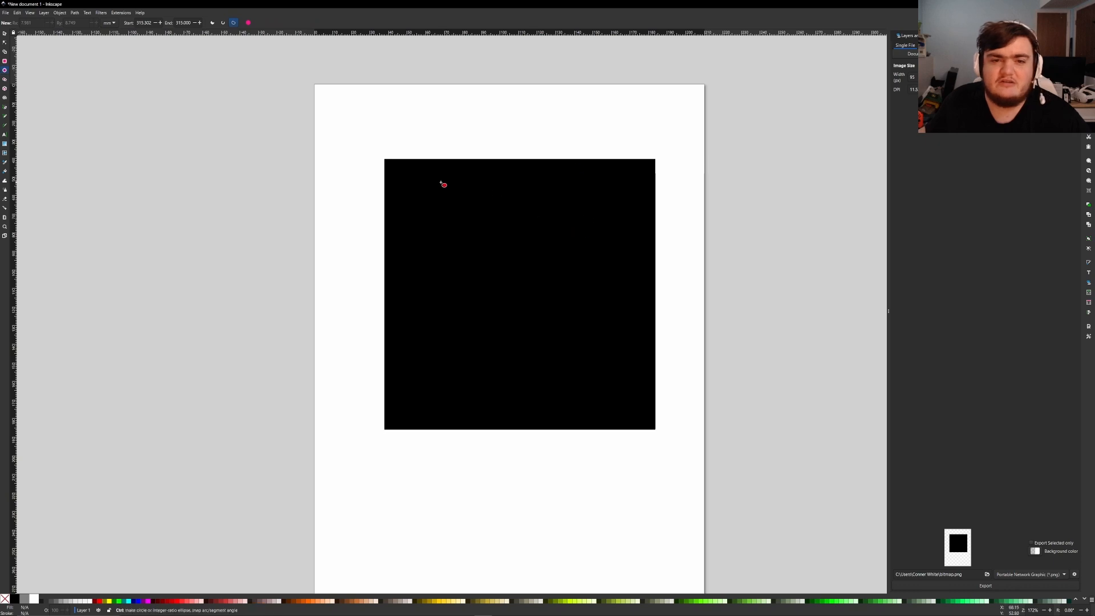
ctrl+drag(440, 183, 633, 392)
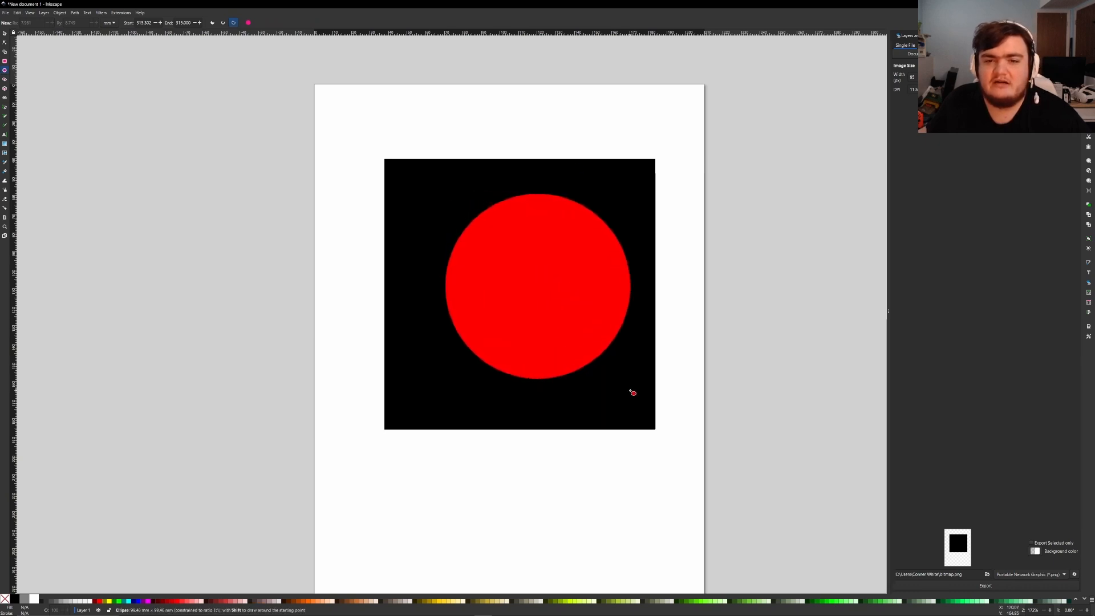
key(s)
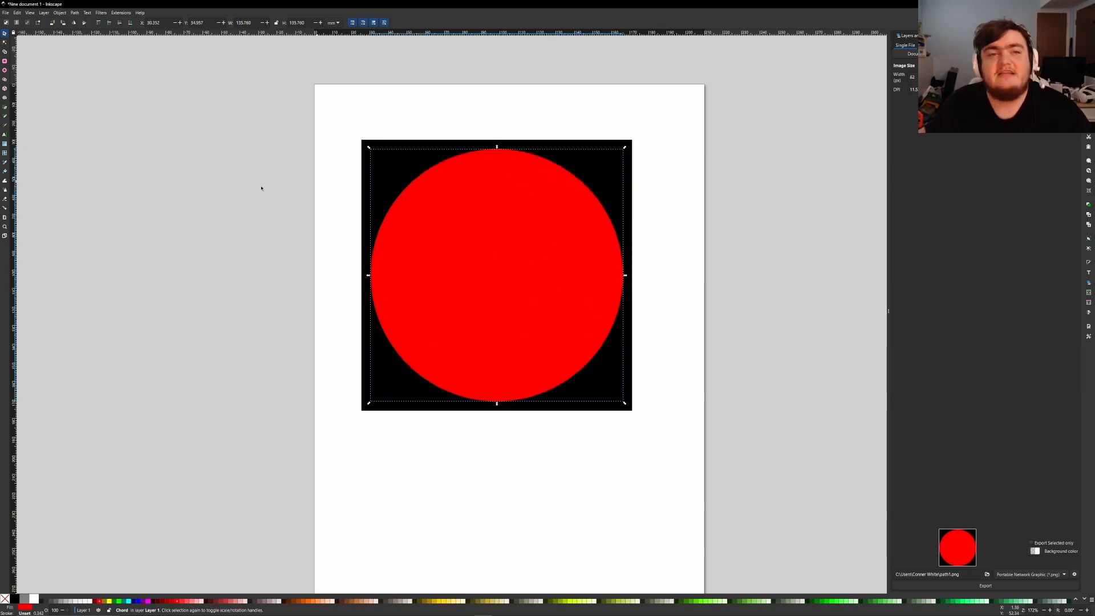
- Fill the circle off-white and apply a radial gradient fading outward from its centre, reaching the square's upper edge
click(5, 143)
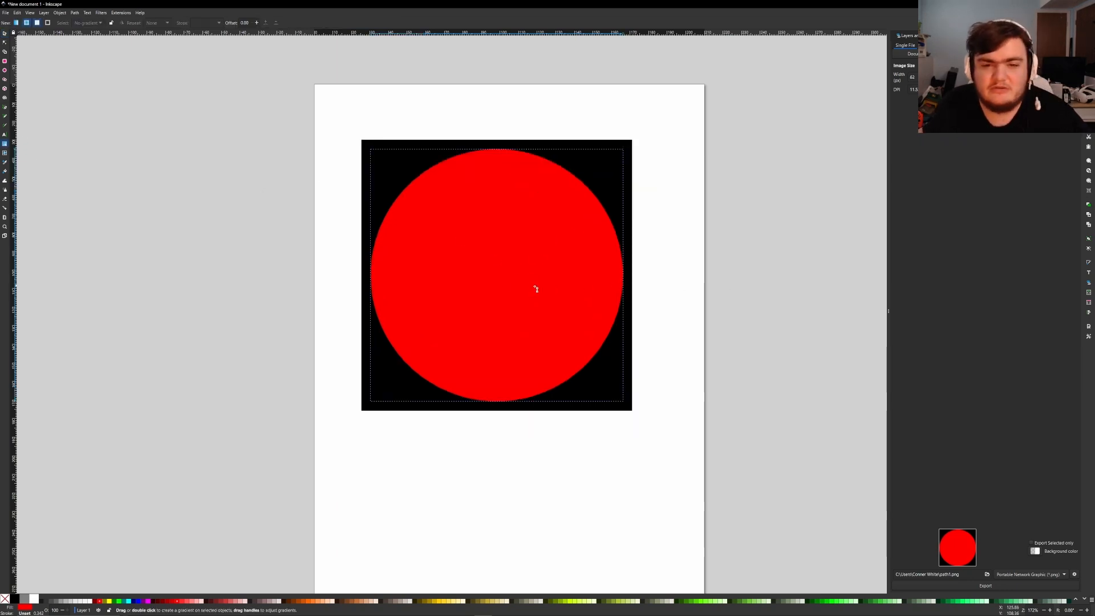
click(90, 601)
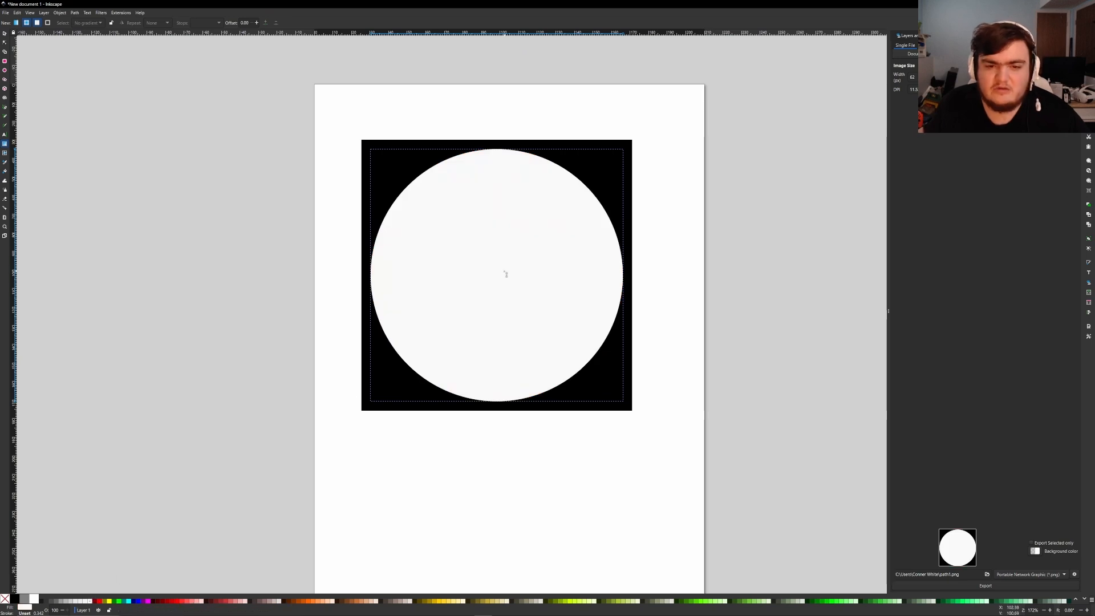
drag(496, 273, 541, 272)
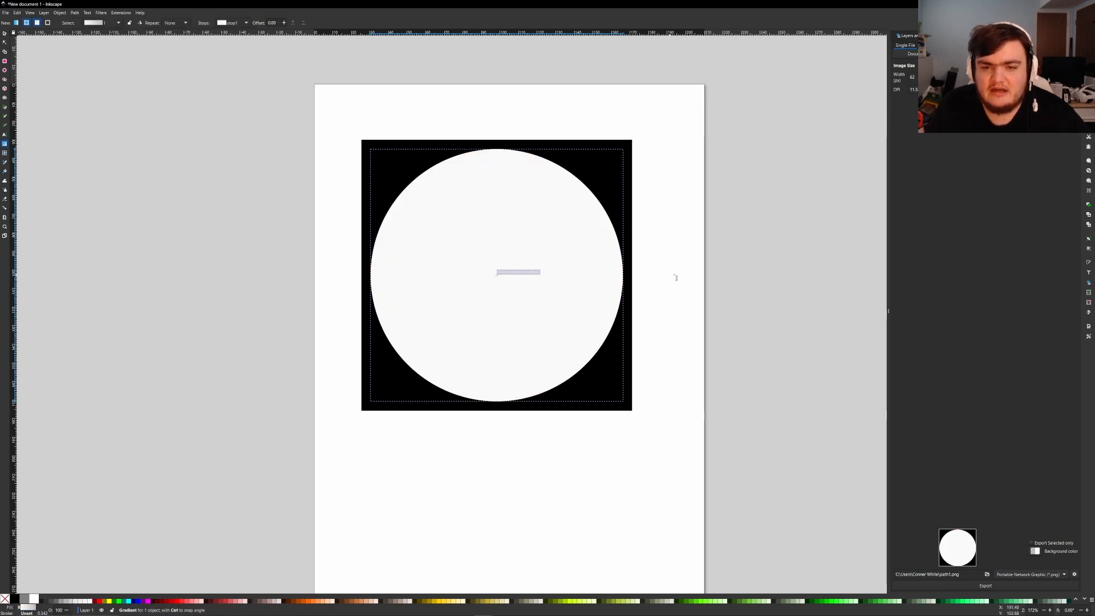
drag(676, 278, 697, 277)
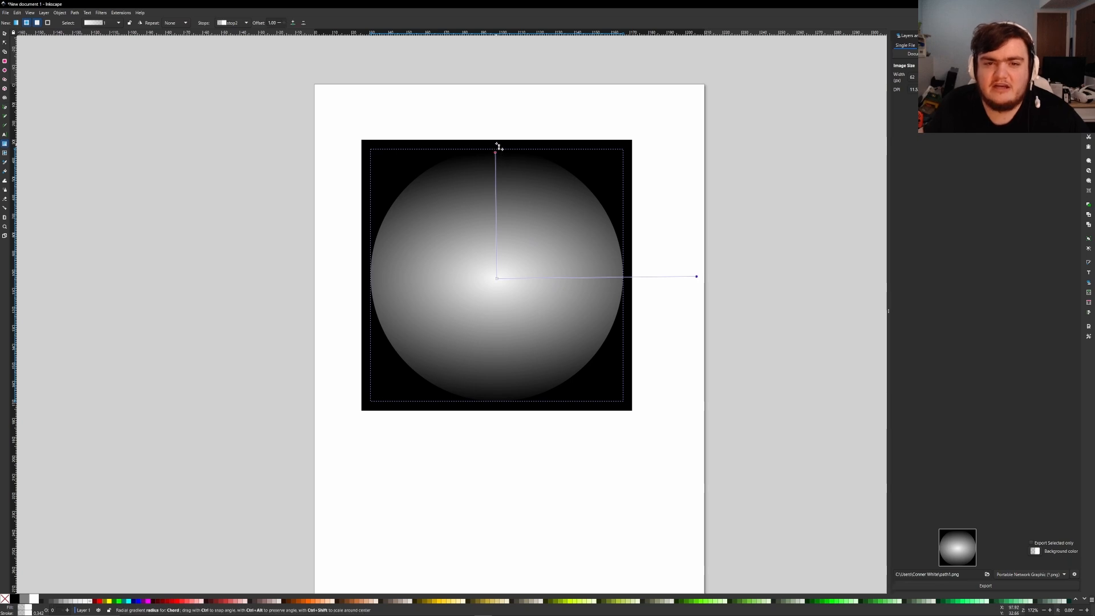
drag(496, 147, 498, 138)
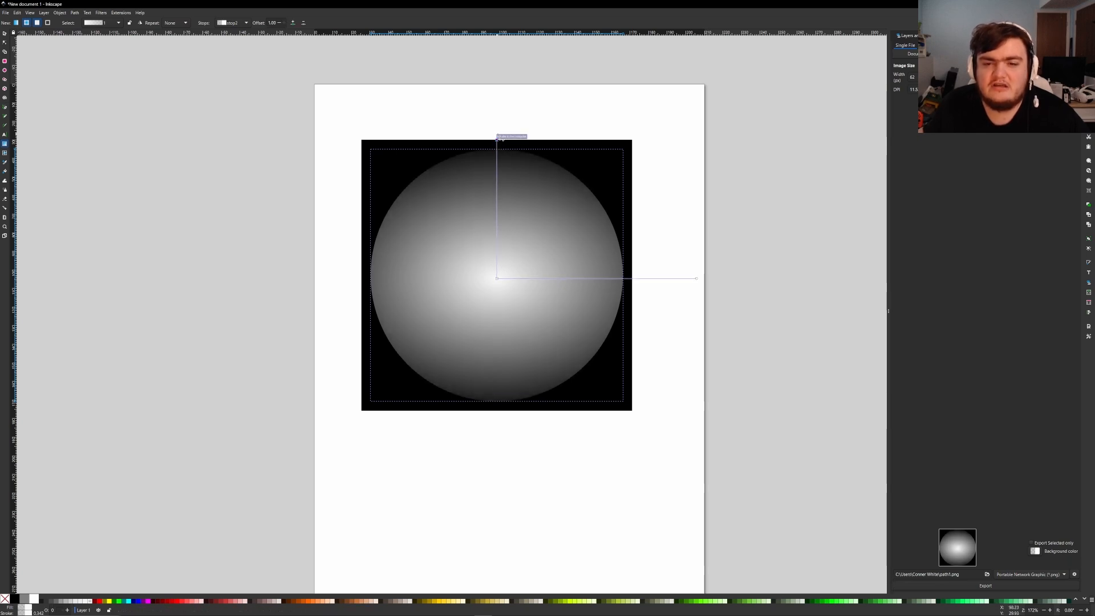
- Add intermediate stops along the circle's gradient and set the centre stop's lightness to 42
double_click(568, 279)
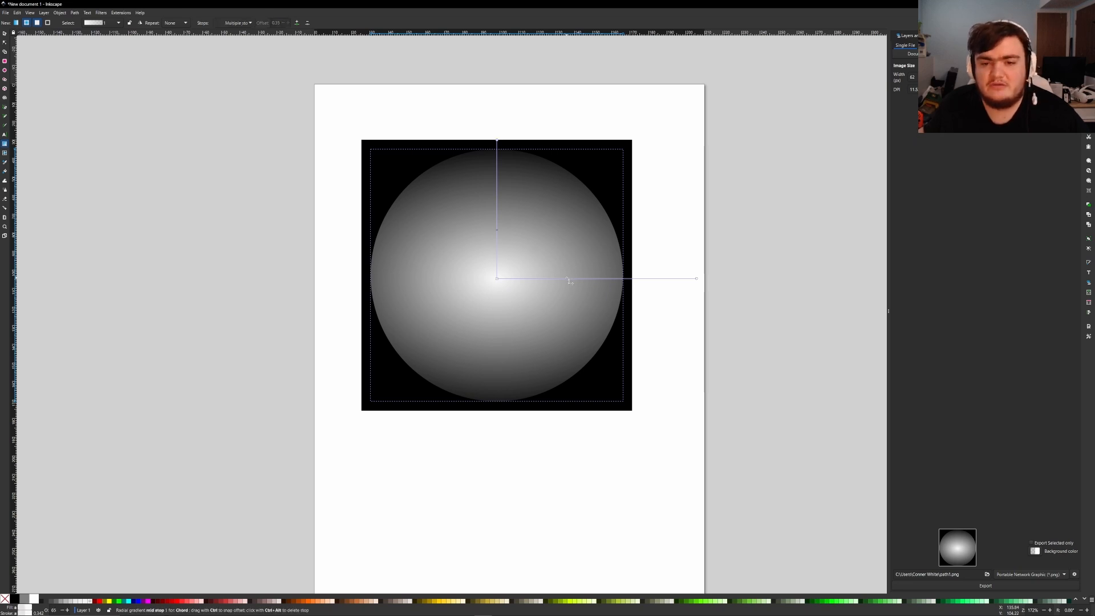
click(622, 280)
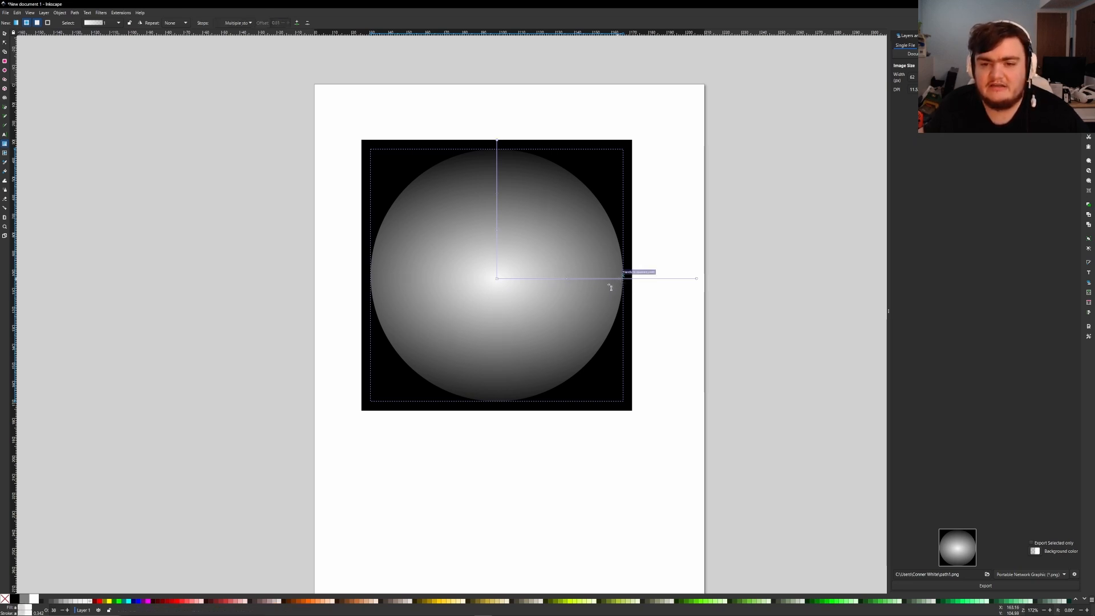
click(498, 279)
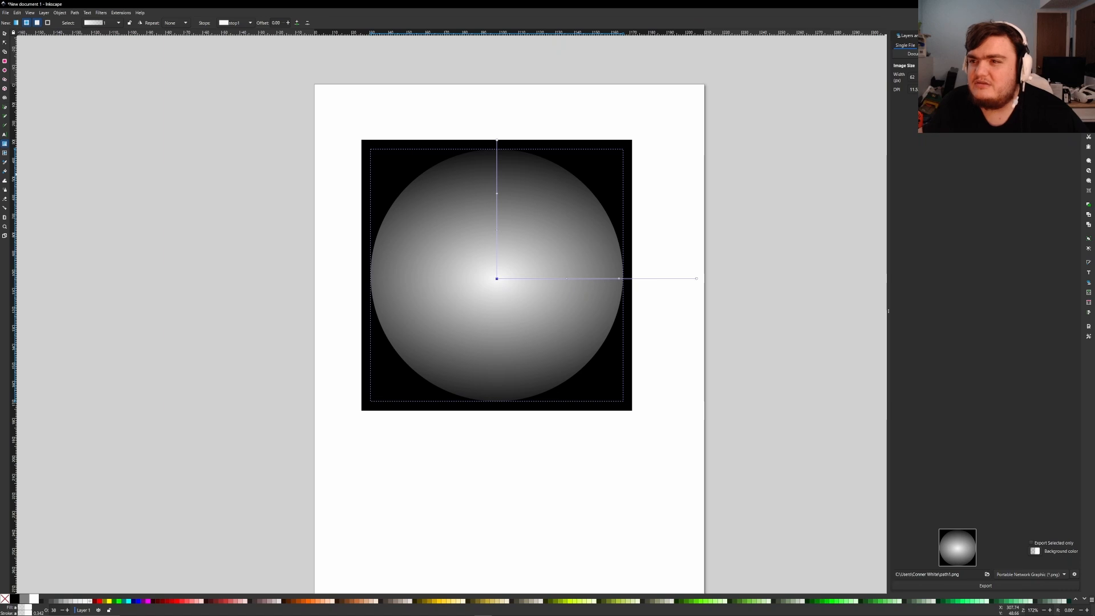
key(ctrl+shift+f)
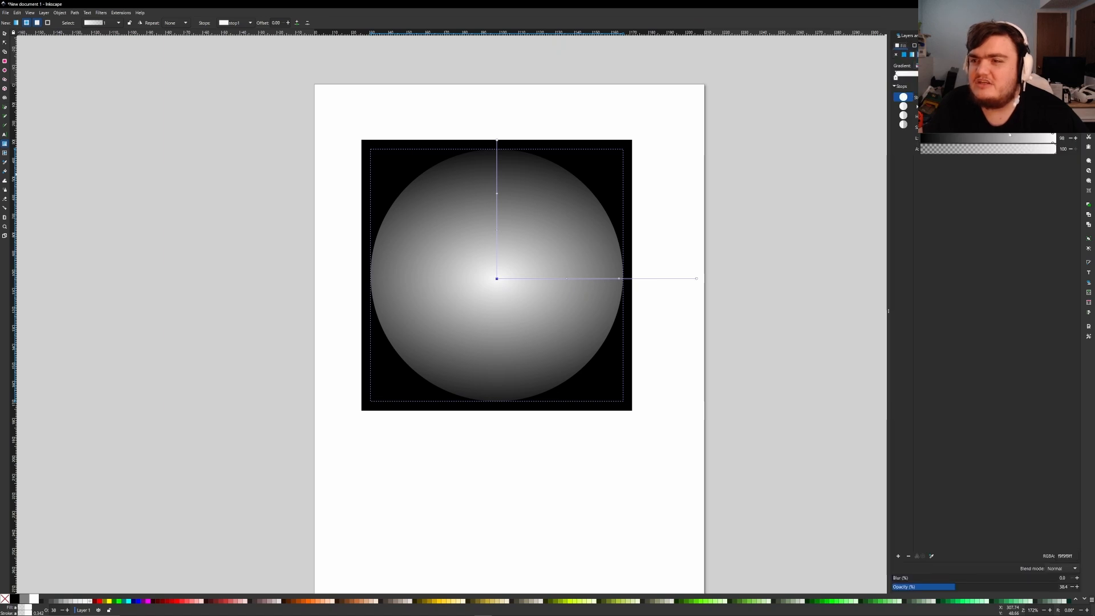
drag(1010, 138, 978, 142)
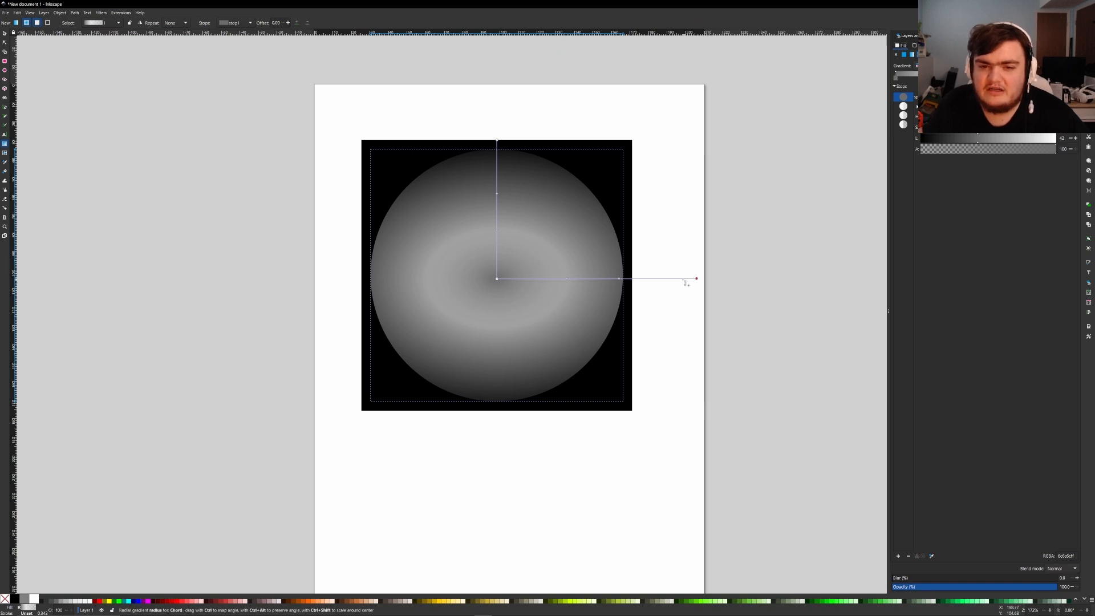
- Shorten the gradient's horizontal radius to the square's edge and darken the outer intermediate stop to a lightness of 25
drag(681, 282, 641, 281)
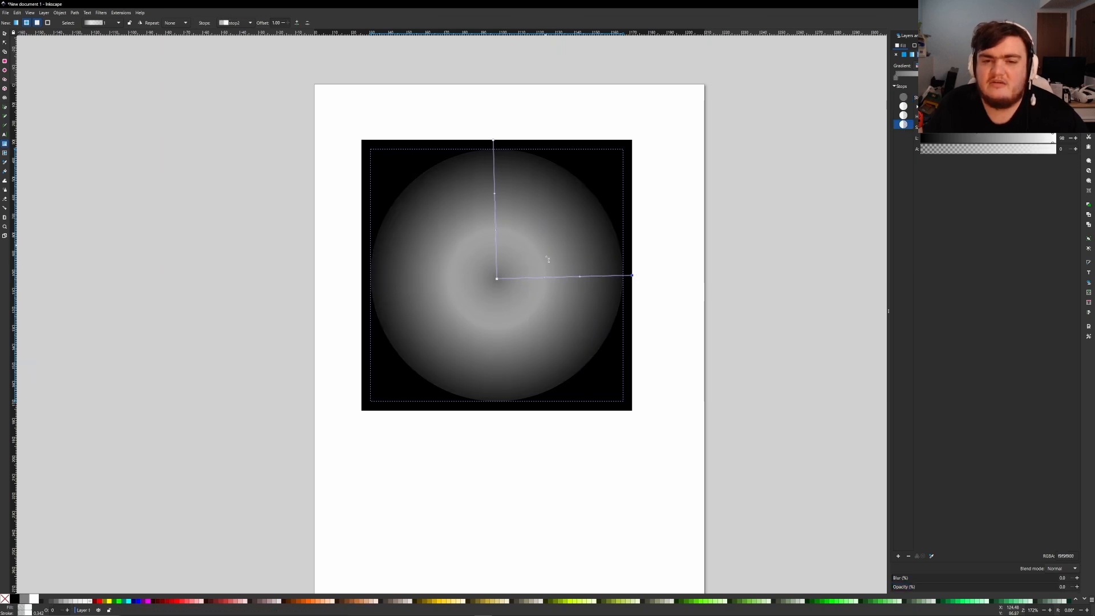
click(578, 277)
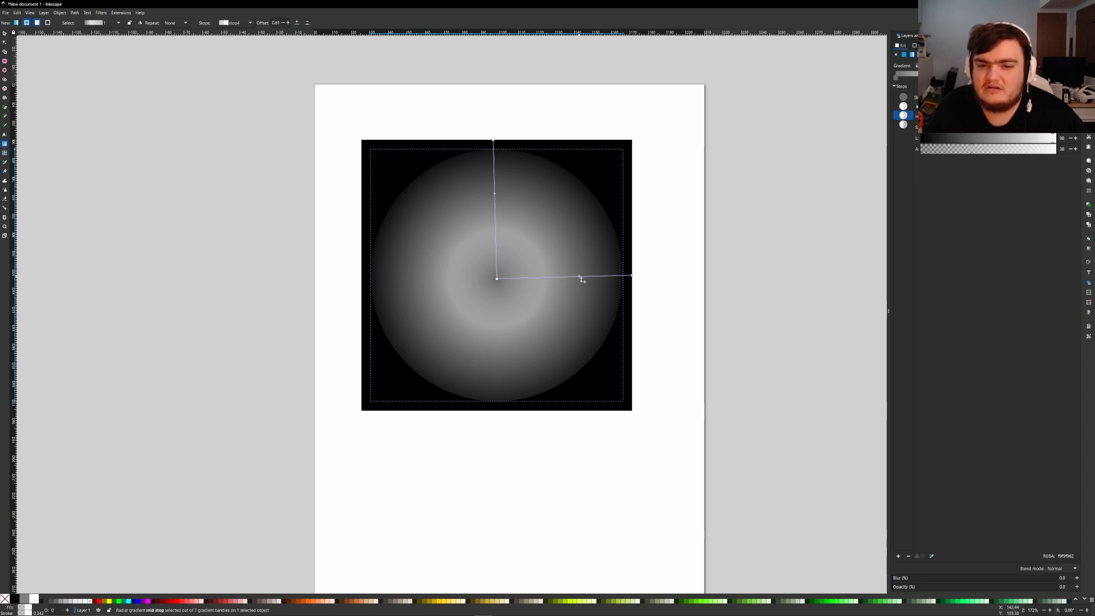
click(957, 139)
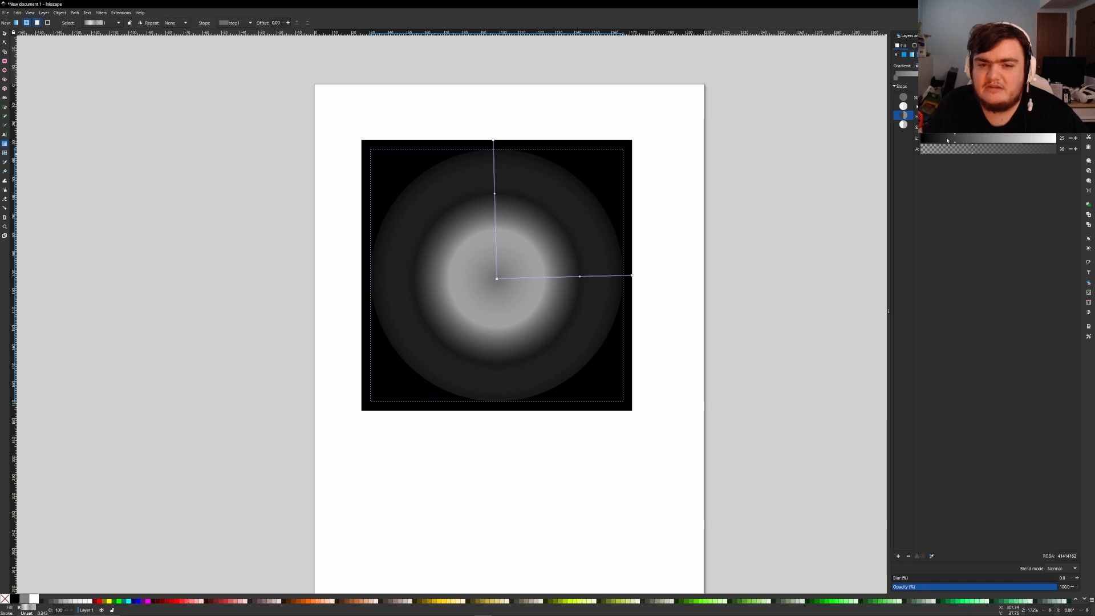
- Add a gradient stop near the circle's rim and set its lightness to 98 and alpha to 100
double_click(608, 276)
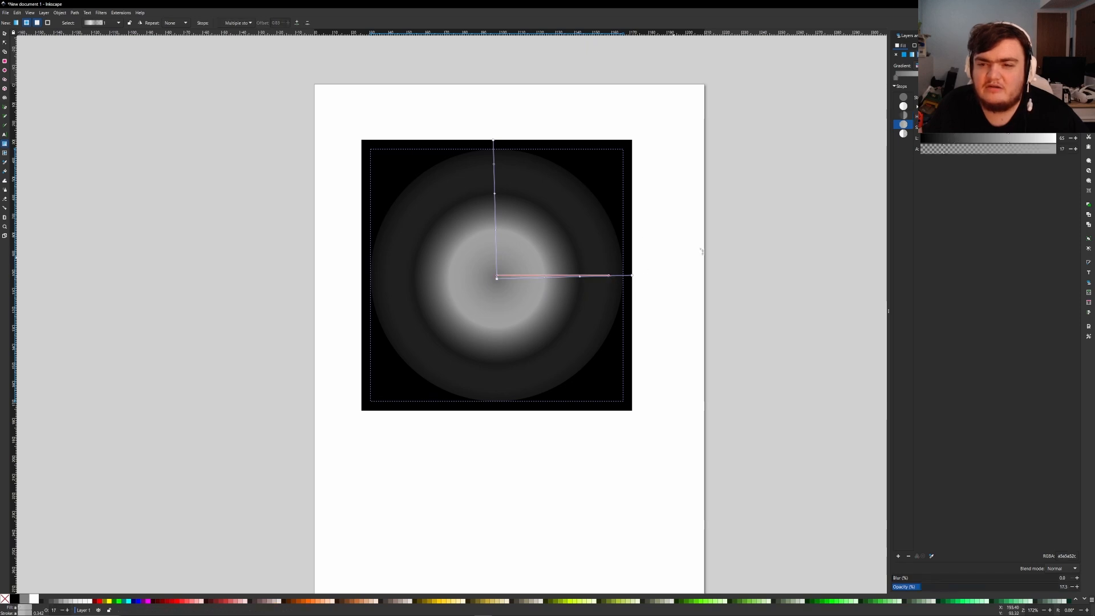
click(1053, 139)
click(1056, 150)
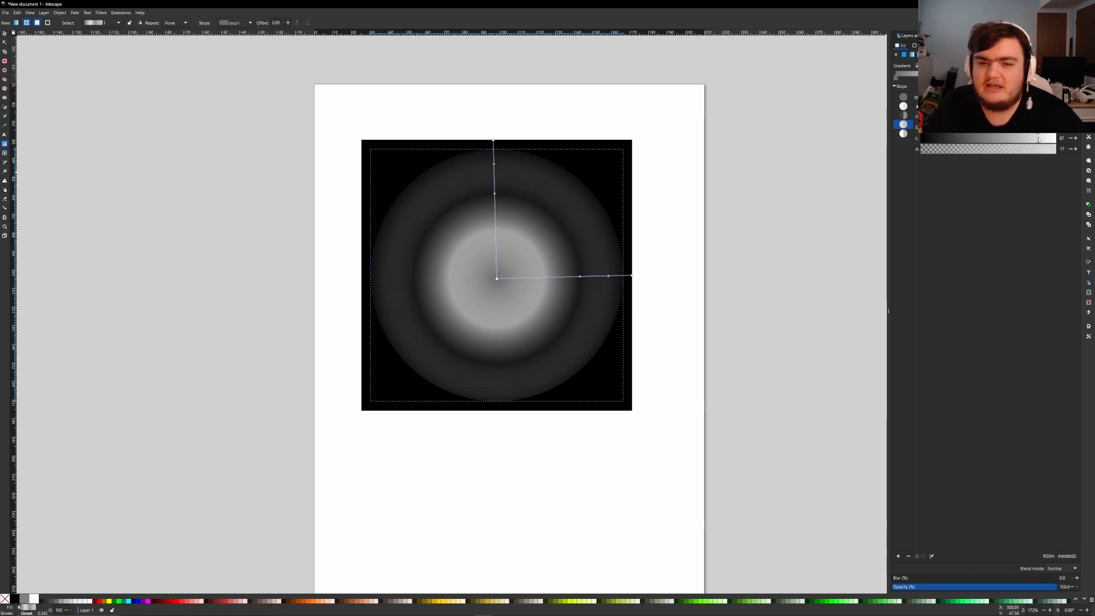
- Blur the gradient circle slightly and select it together with the black square
click(4, 34)
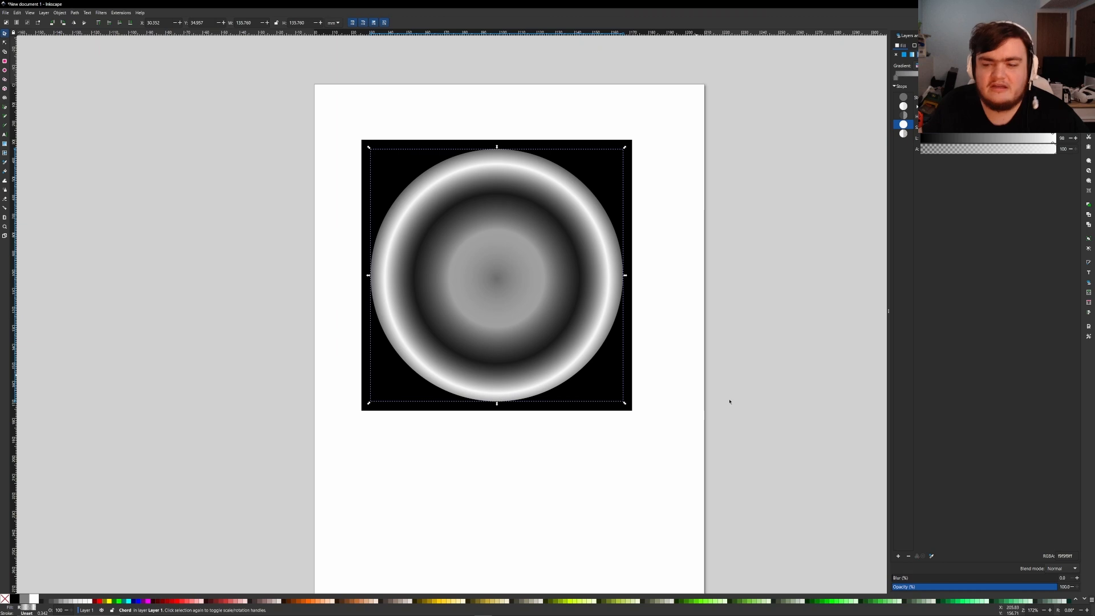
drag(901, 578, 919, 581)
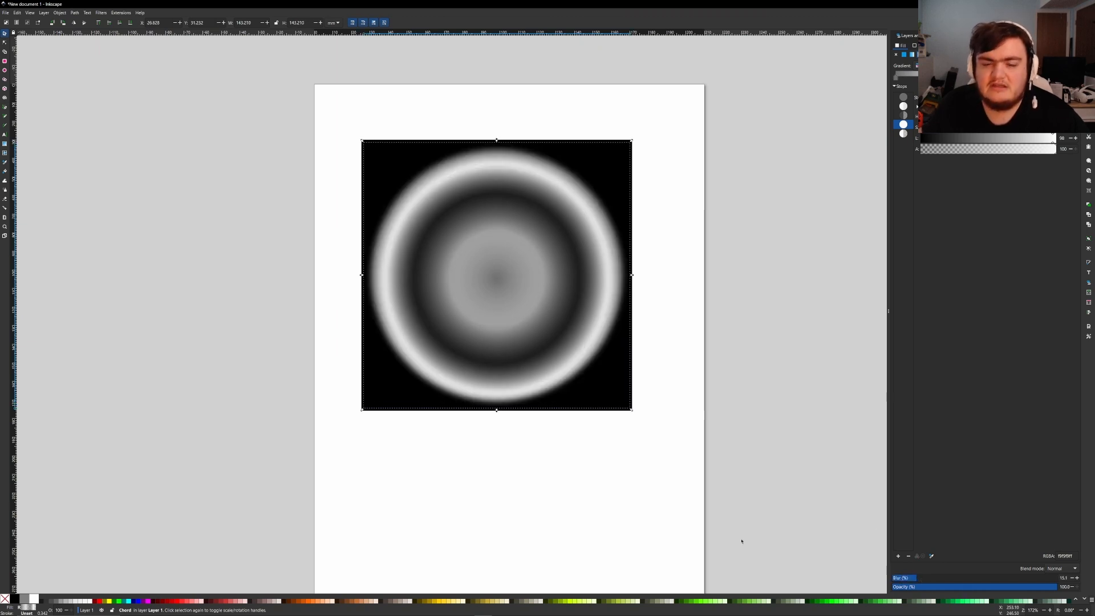
click(609, 481)
drag(702, 473, 257, 102)
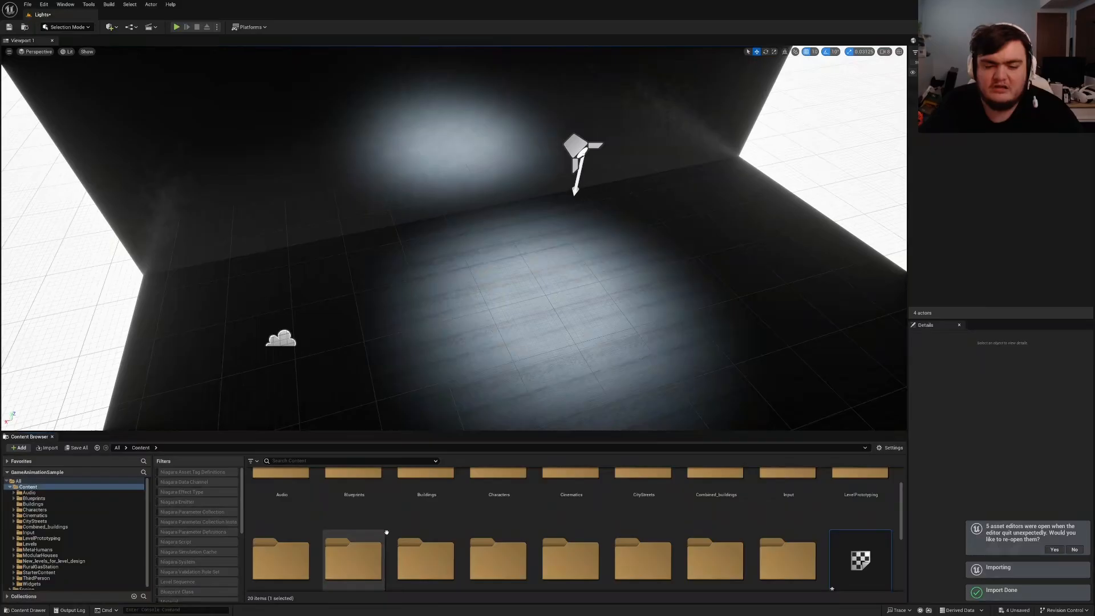
- Back in Unreal Editor, create a material named Flash_light in the Content folder and open it
right_click(838, 535)
click(848, 347)
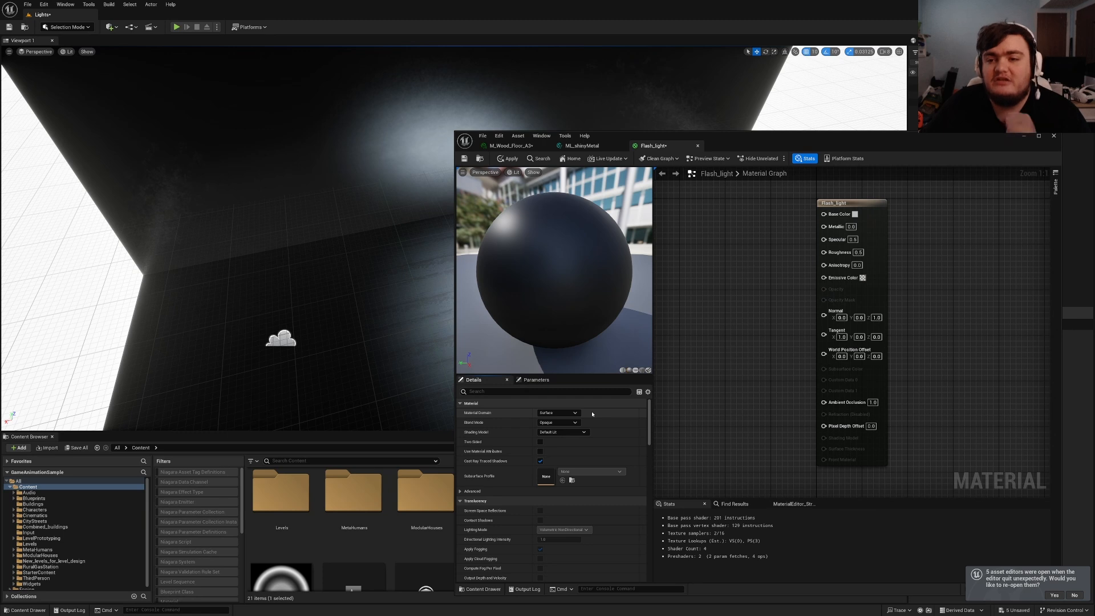
- Set the material domain to Light Function and add the ring gradient texture to the graph as a Texture Sample
click(564, 413)
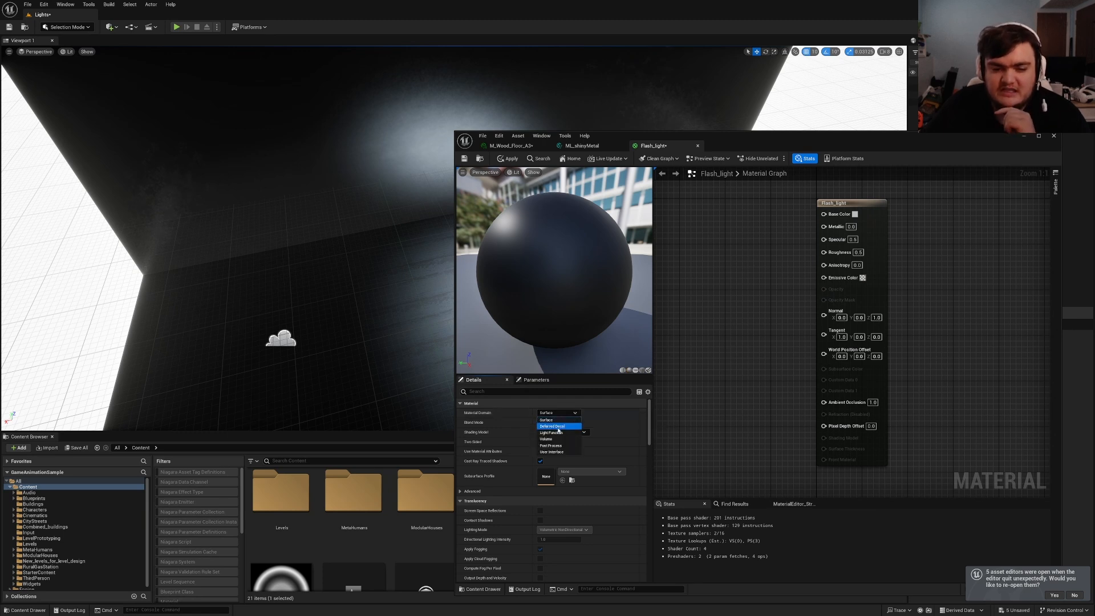
click(551, 433)
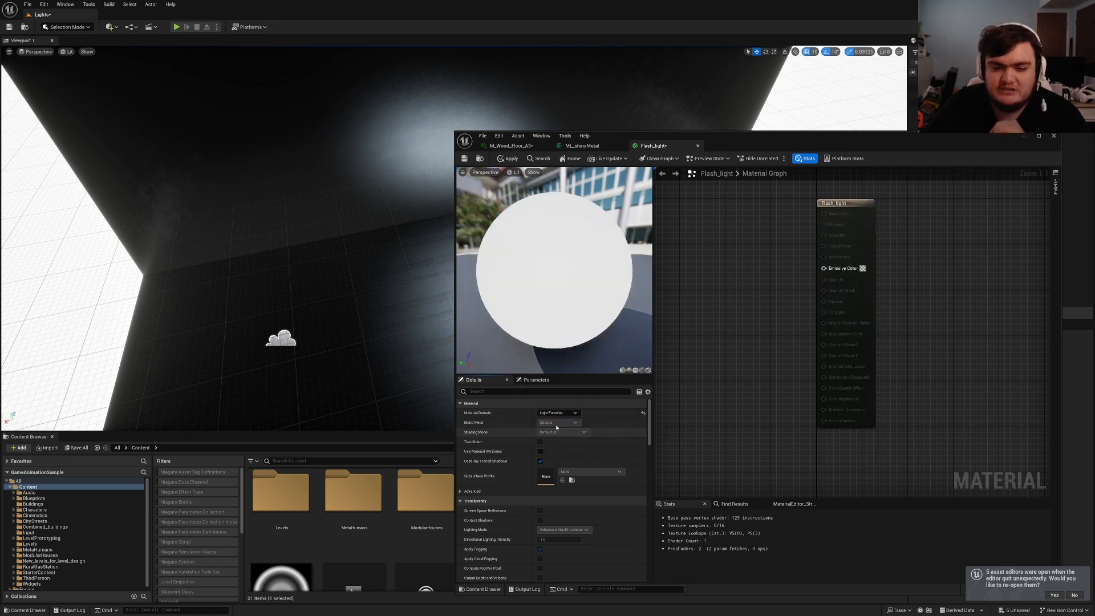
drag(281, 577, 709, 253)
- Add a Multiply node below the Texture Sample and arrange the two nodes apart from each other
right_click(714, 386)
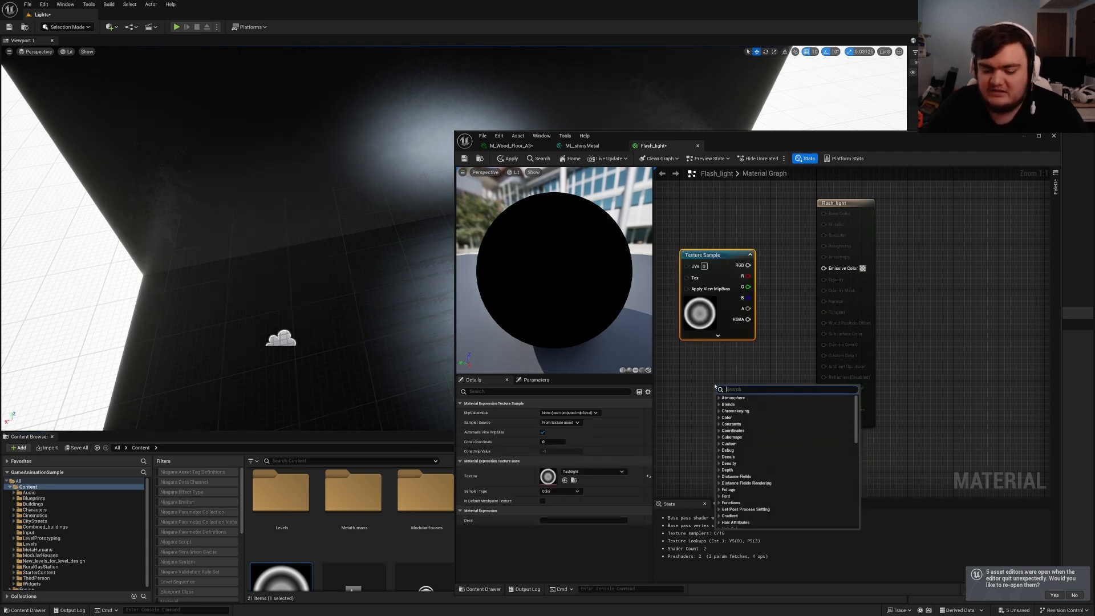
click(707, 377)
click(703, 372)
key(m)
click(702, 372)
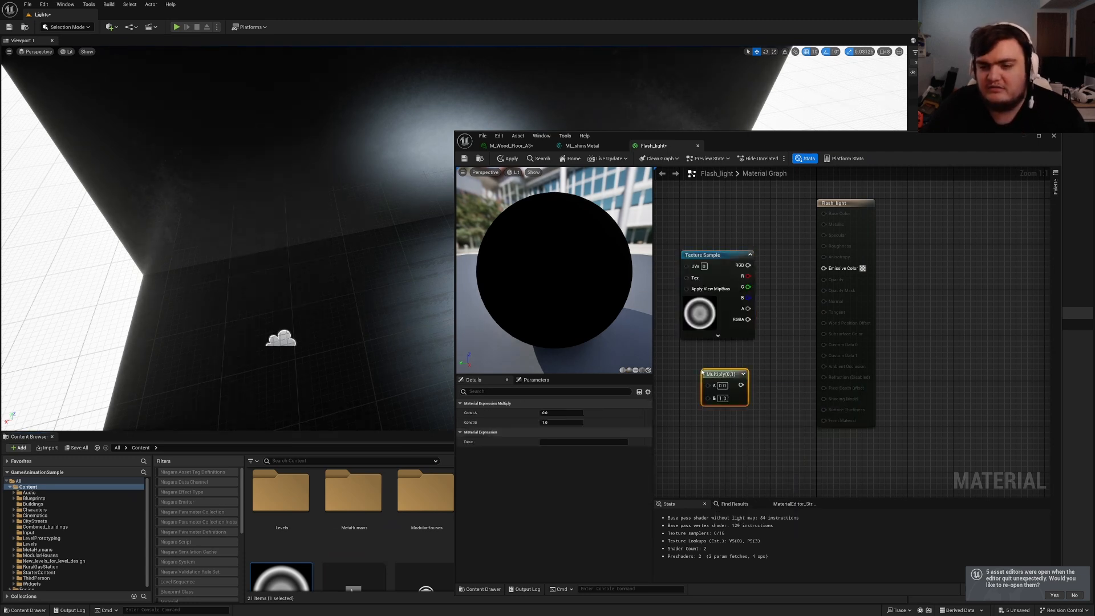
drag(724, 316, 678, 310)
right_drag(718, 347, 812, 352)
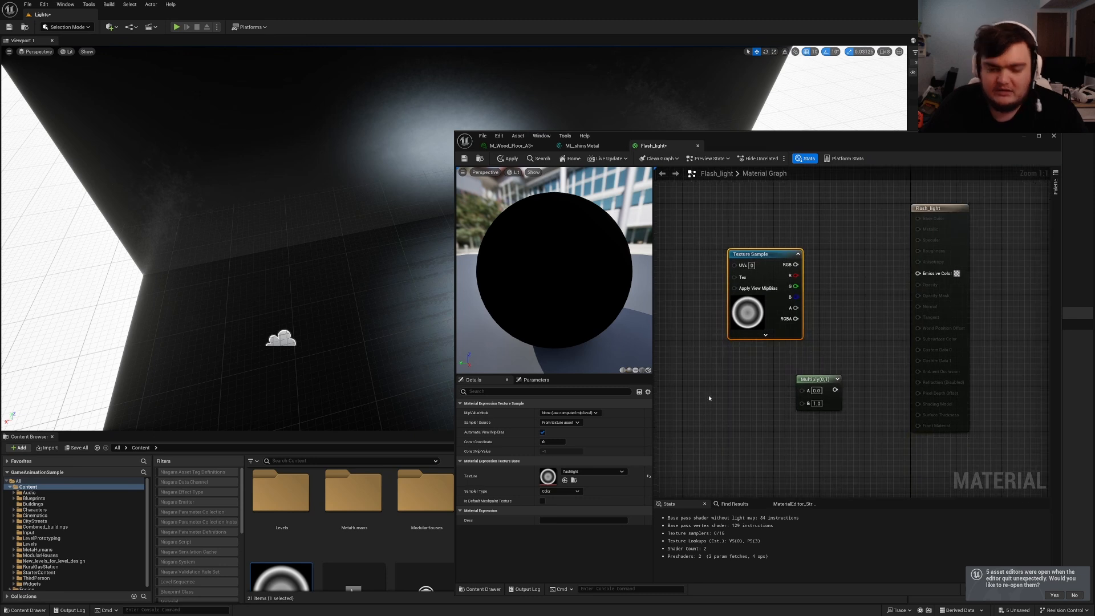
click(709, 398)
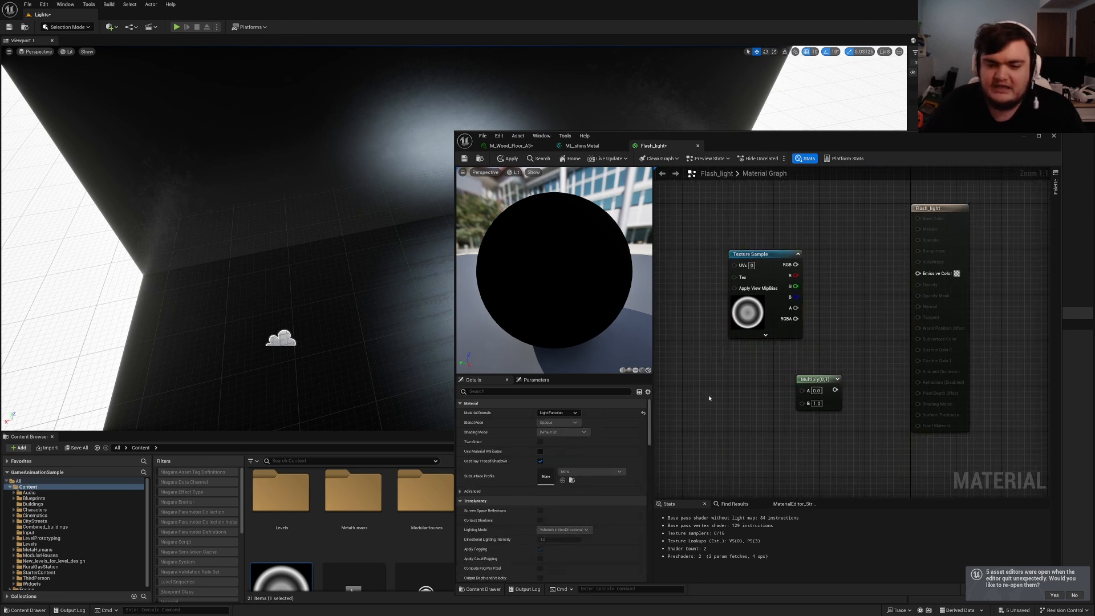
- Add a scalar parameter named Light_power beside the Multiply node
right_drag(729, 379, 782, 359)
key(s)
click(735, 373)
text(ssss)
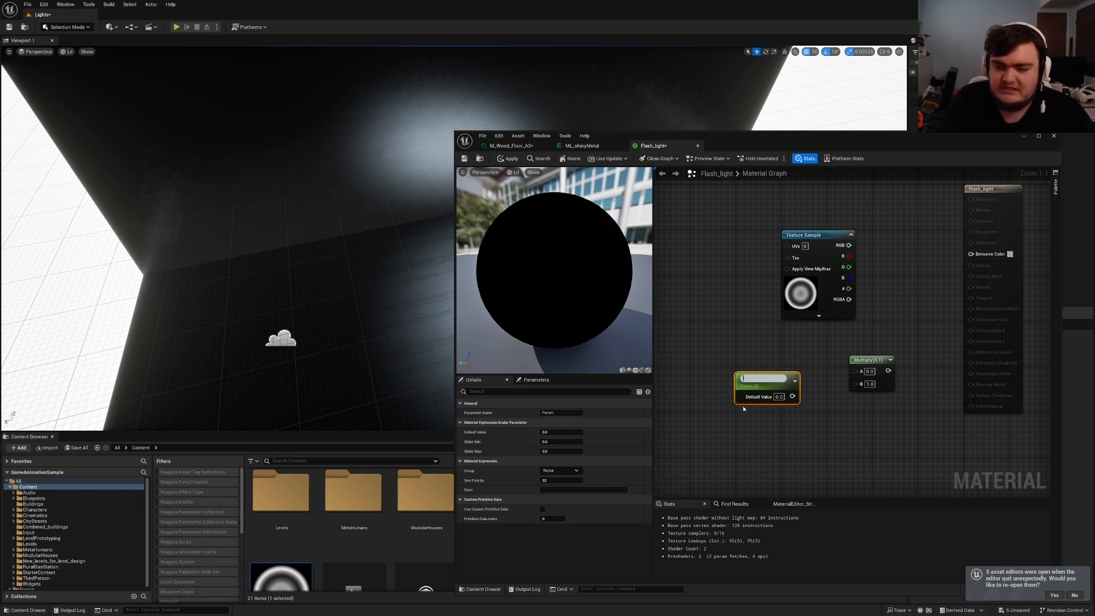
text(power)
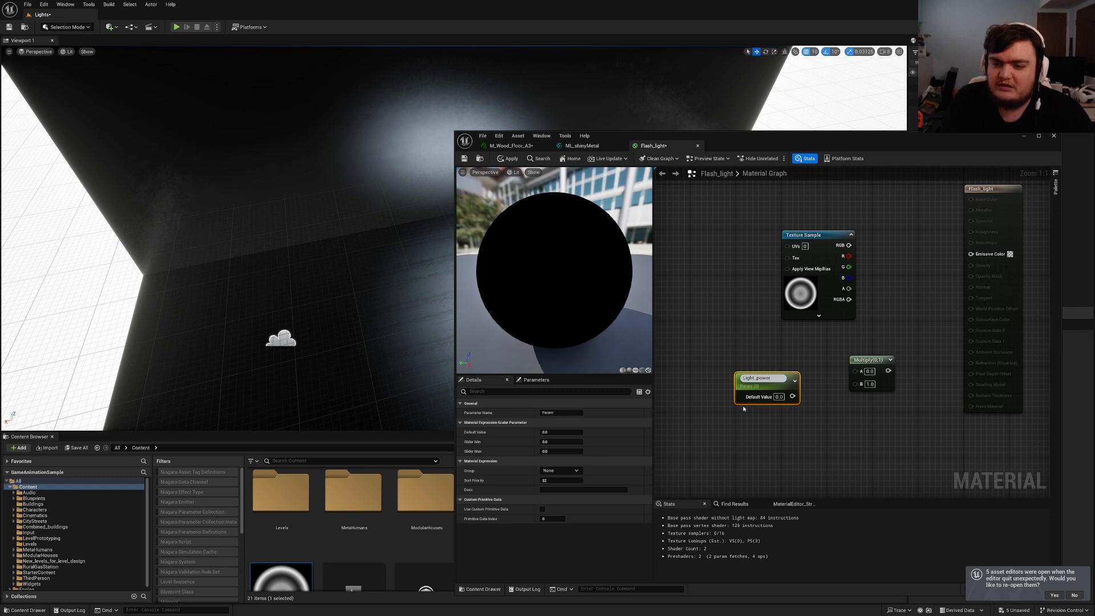
key(Return)
- Multiply the texture's RGB by Light_power into Emissive Color, and set Light_power's default value to 1
drag(792, 394, 854, 384)
drag(849, 245, 971, 254)
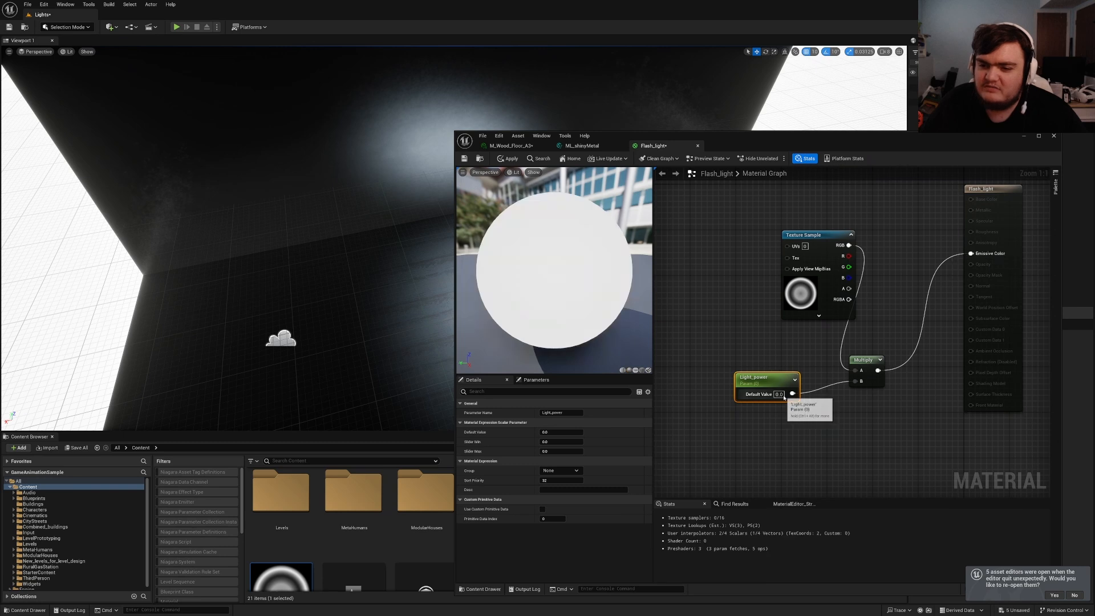
click(781, 395)
text(1)
click(816, 420)
- Apply the material changes and assign Flash_light as the spot light's Light Function Material in the level
click(505, 160)
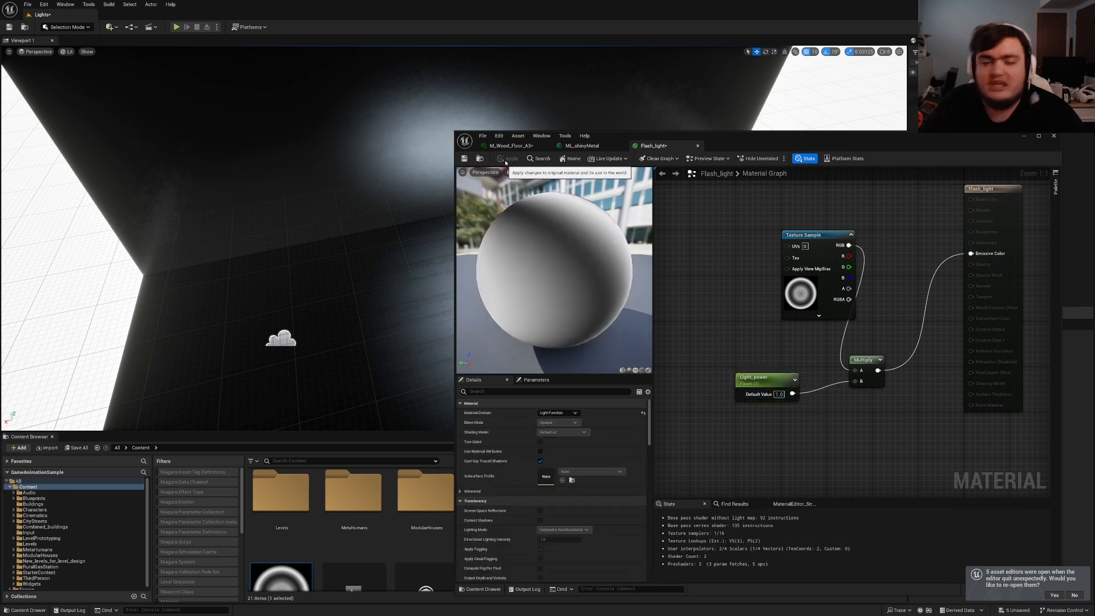
click(1025, 137)
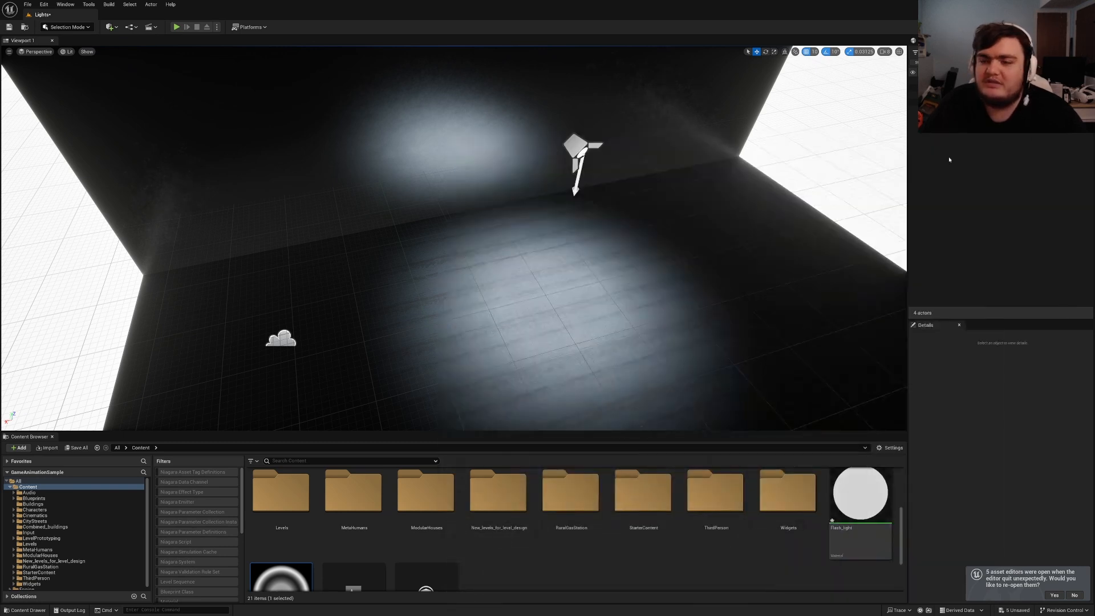
click(567, 171)
drag(860, 494, 1055, 503)
scroll(1015, 501, down, 10)
scroll(999, 488, down, 2)
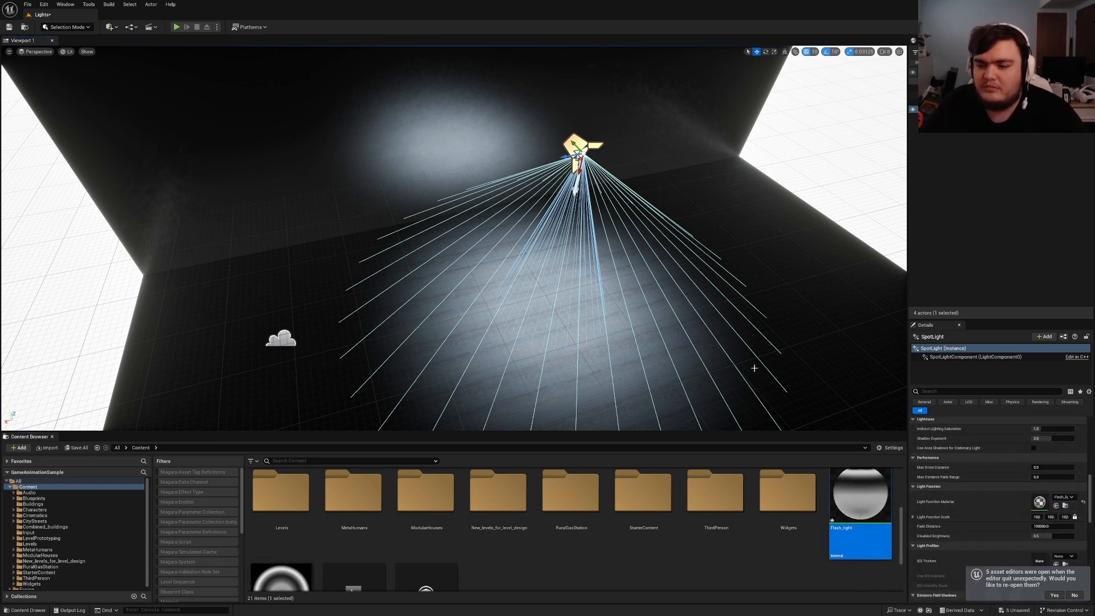
- Reposition the spot light above the floor so its ring pattern falls on the floor
right_drag(754, 368, 731, 365)
key(e)
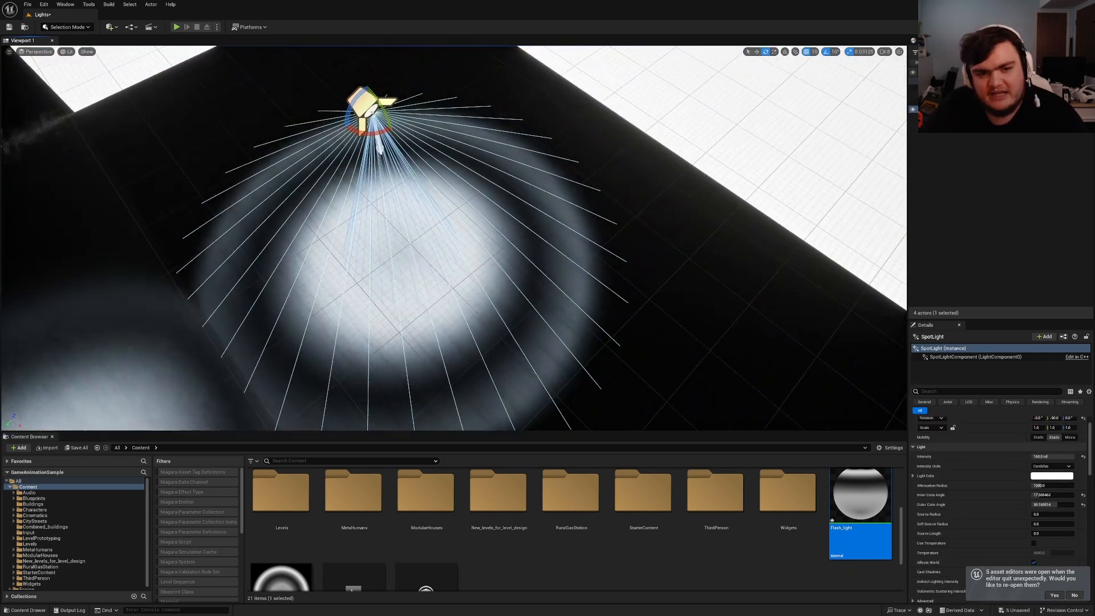
right_drag(465, 63, 464, 66)
key(w)
drag(357, 117, 481, 141)
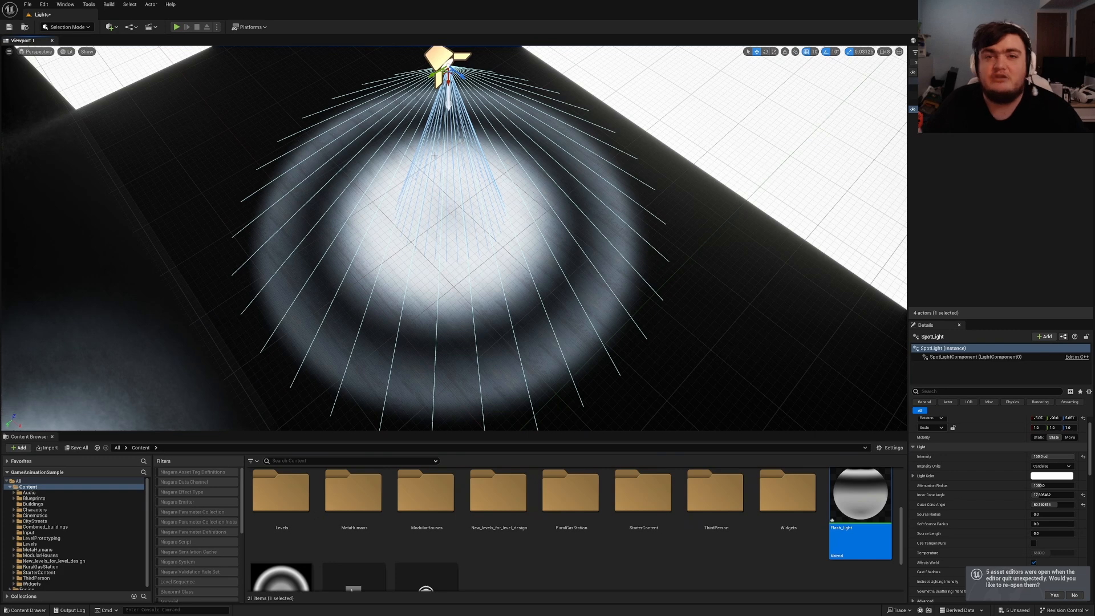
mouse_move(497, 189)
right_down()
mouse_move(534, 228)
mouse_move(497, 188)
mouse_move(508, 199)
mouse_move(494, 226)
mouse_move(491, 188)
right_up()
- Remove the extra spot light near the wall and place a Rect Light there instead
key(Escape)
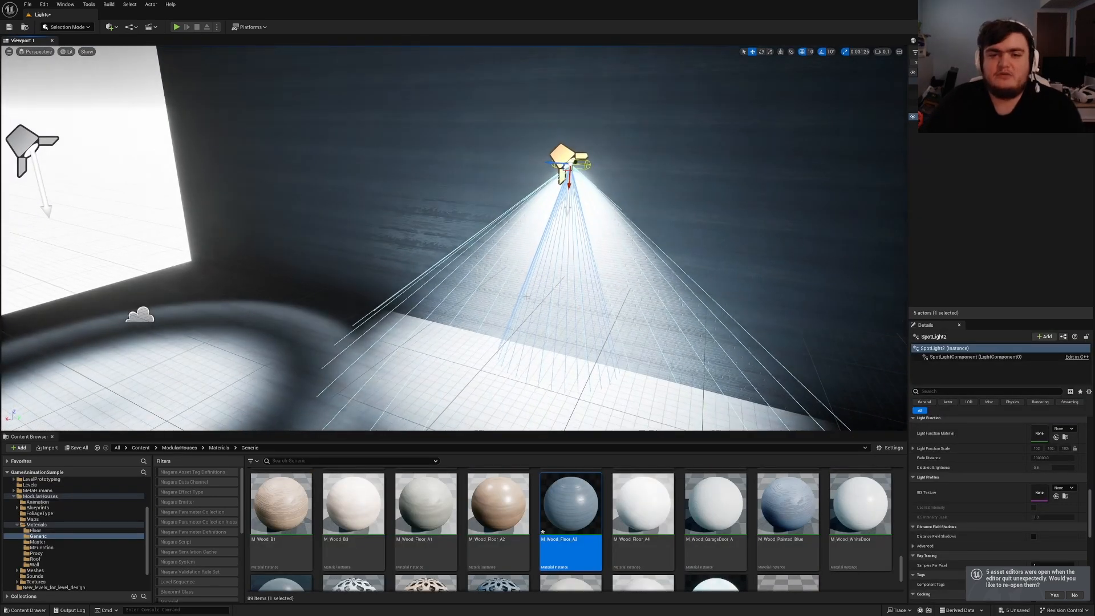
right_drag(491, 189, 213, 41)
key(Escape)
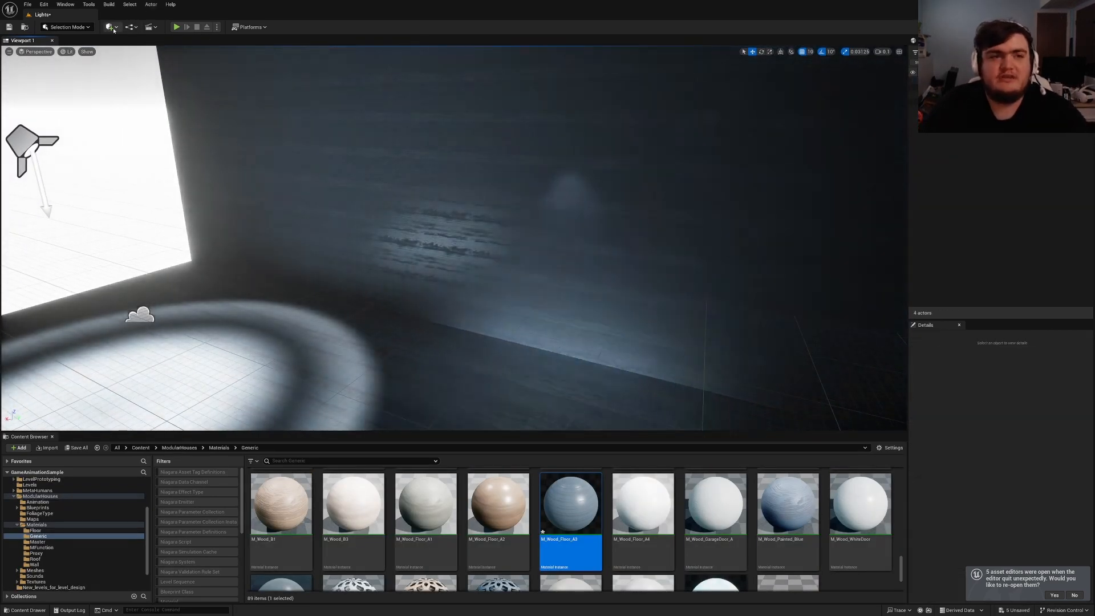
click(110, 27)
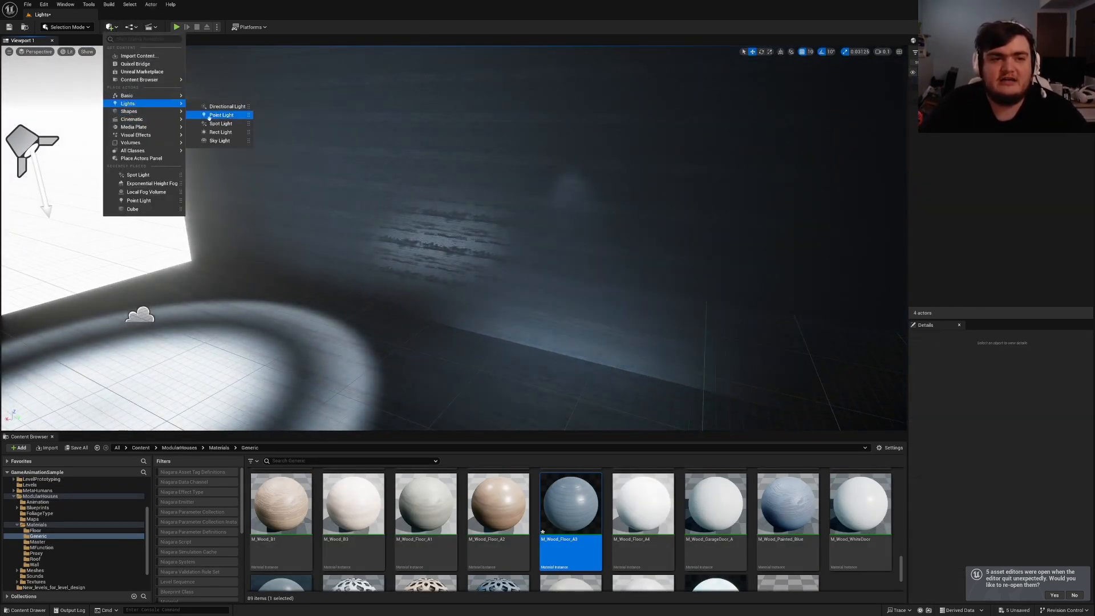
drag(232, 137, 568, 193)
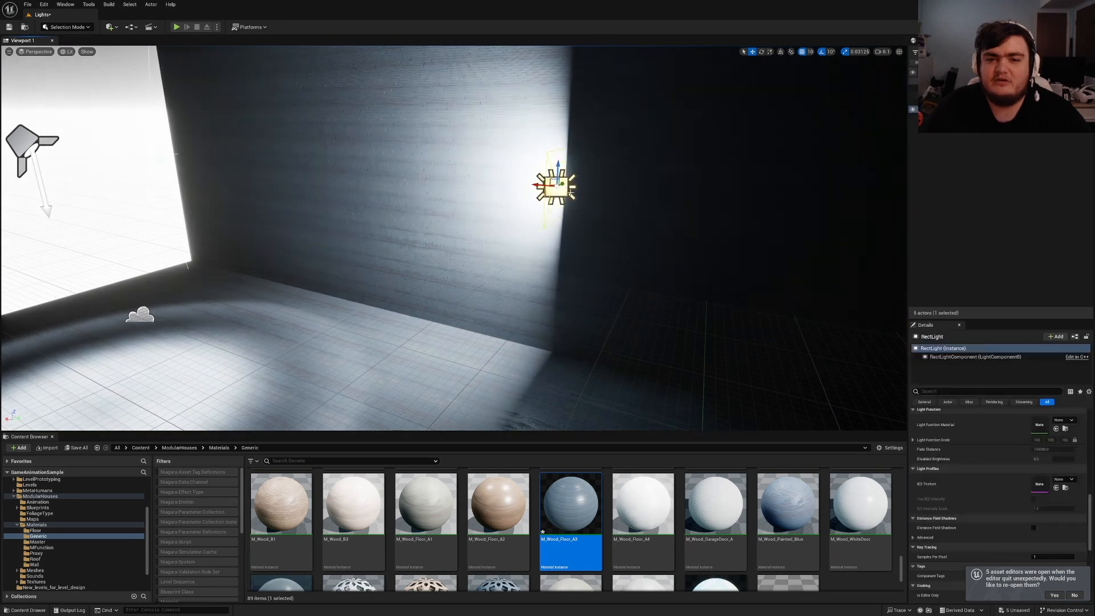
- Move the rect light sideways along its Y axis, clear of the dark wall
key(w)
right_drag(564, 191, 509, 187)
key(d)
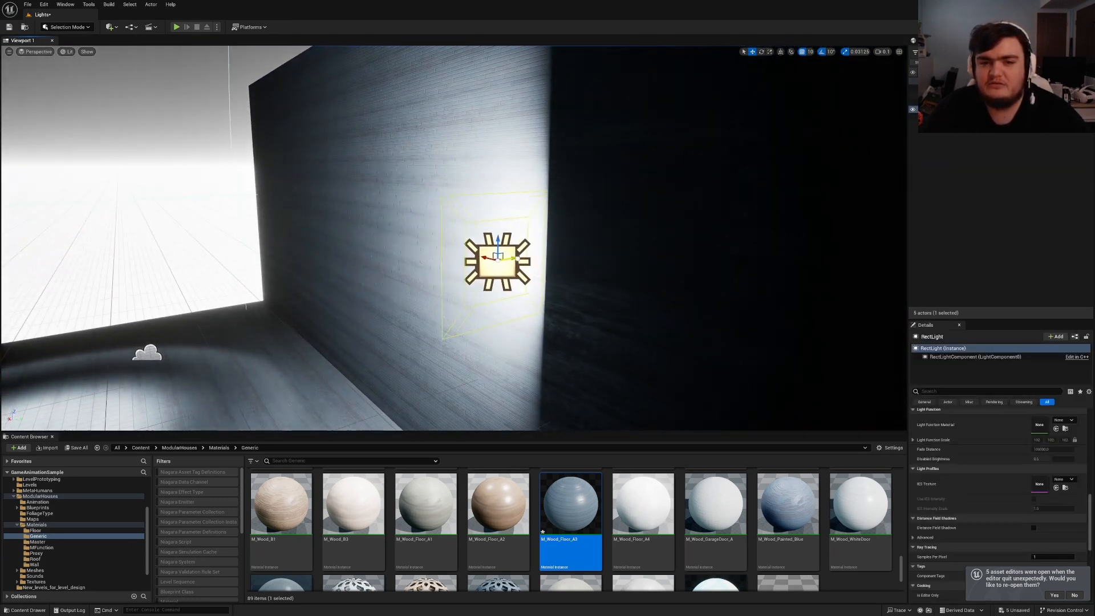
drag(517, 258, 428, 273)
right_drag(428, 273, 479, 279)
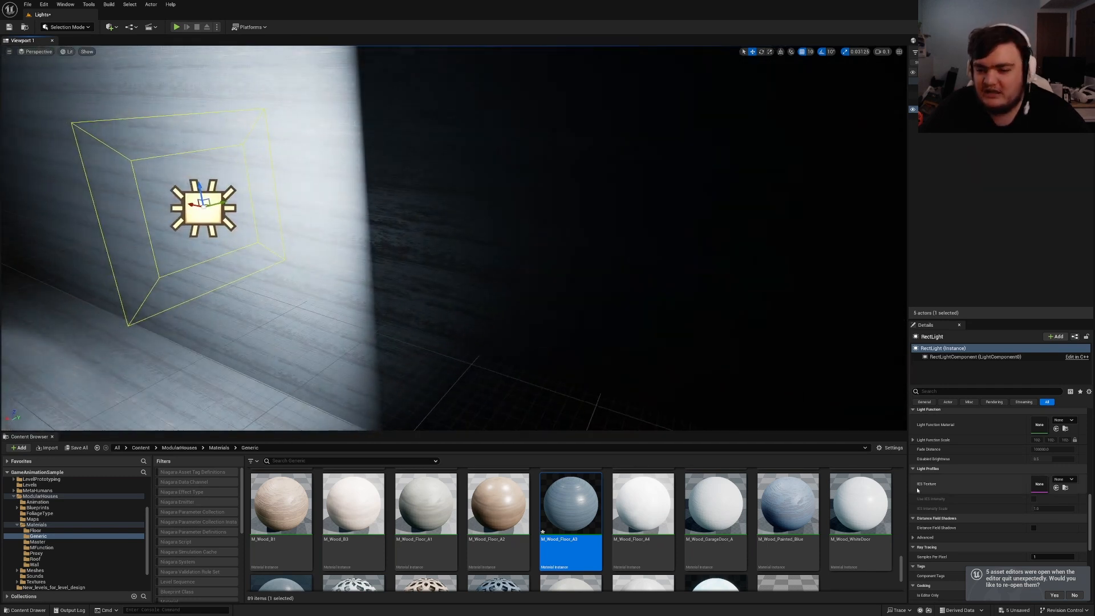
- Set the rect light's Barn Door Angle to 0 and increase its Barn Door Length to about 46
scroll(918, 490, up, 6)
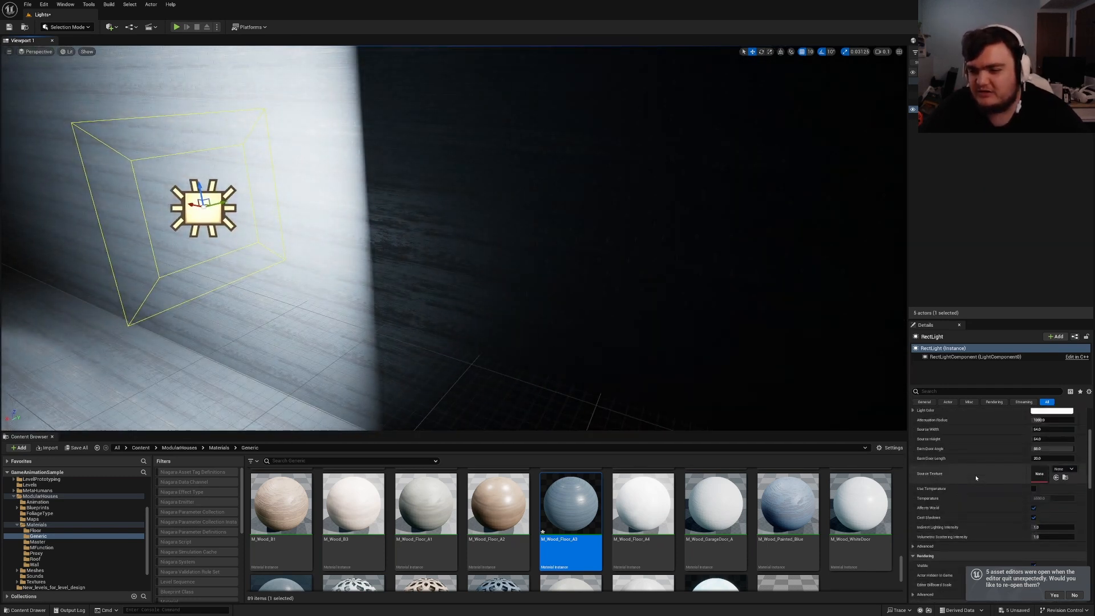
scroll(981, 478, up, 3)
mouse_move(1066, 505)
mouse_down()
mouse_move(1031, 506)
mouse_move(1073, 516)
mouse_up()
right_drag(570, 239, 473, 239)
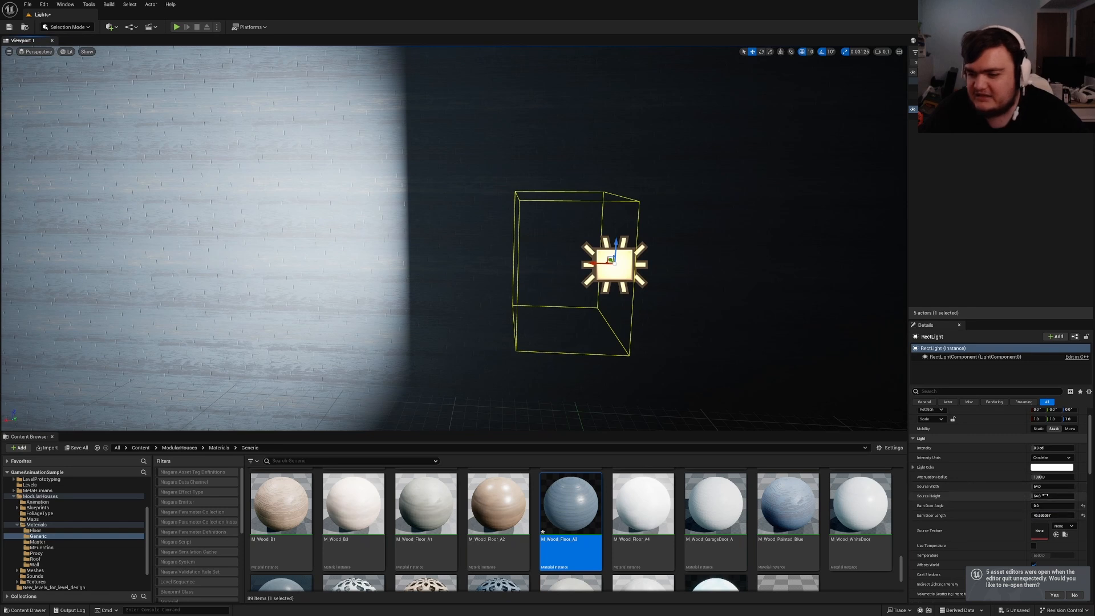
- Rotate the rect light around its vertical axis so it shines on the long wall
right_drag(647, 273, 545, 288)
key(s)
key(e)
drag(647, 274, 645, 258)
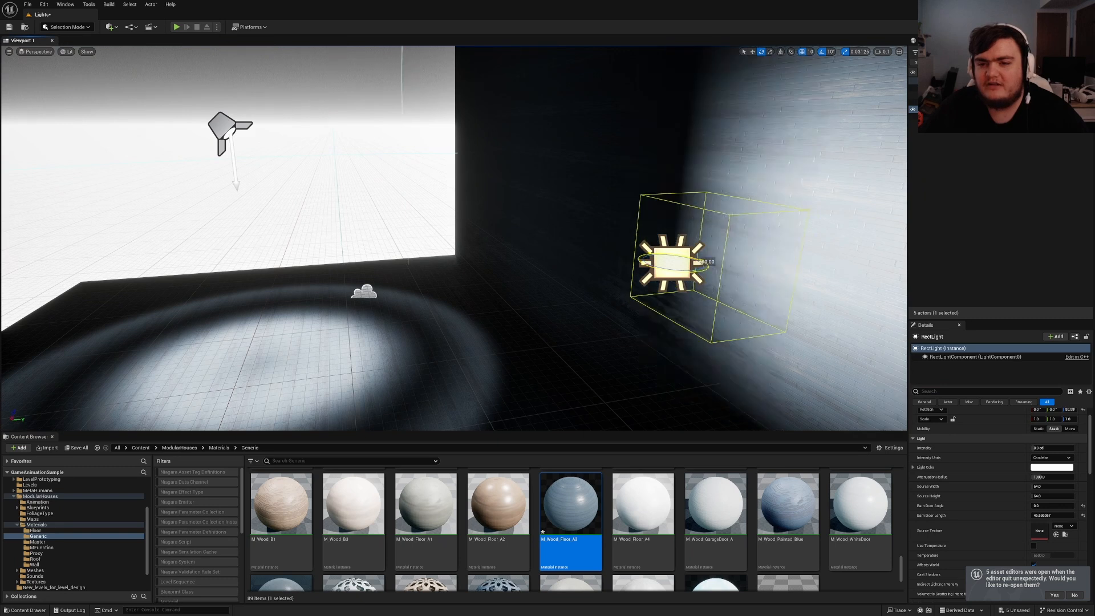
key(d)
key(s)
right_drag(646, 258, 635, 251)
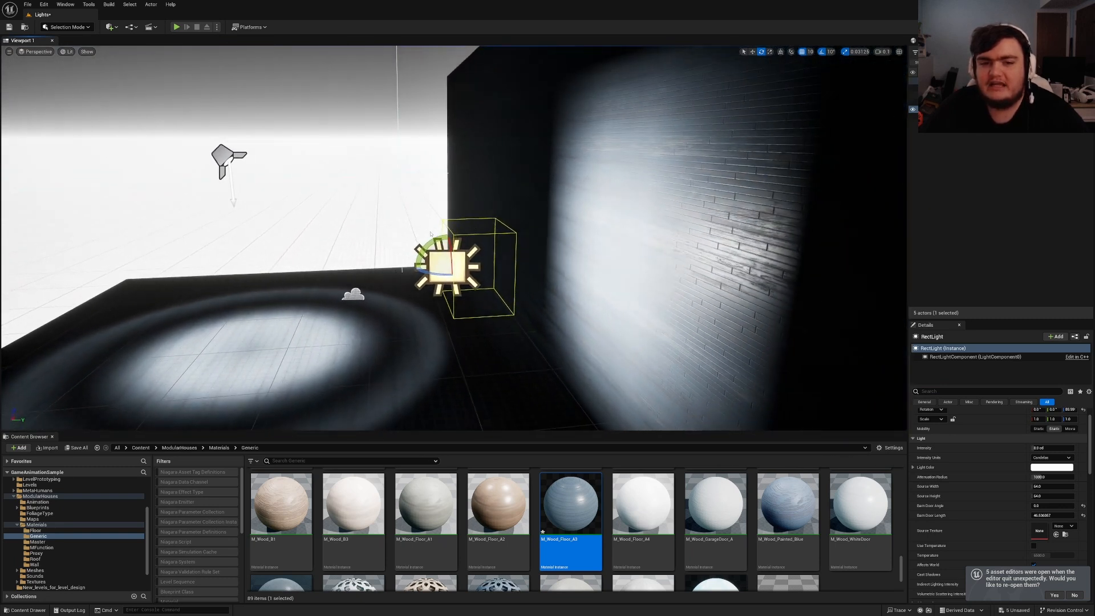
- Rotate the rect light 90 degrees to point downward and move it up near the wall's upper edge
drag(427, 246, 462, 215)
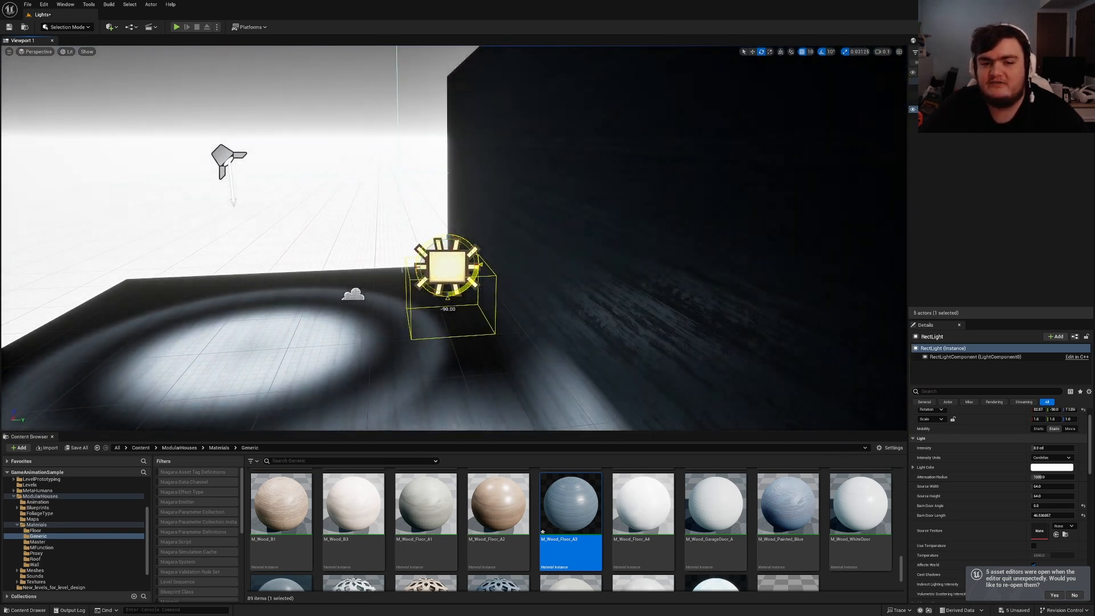
drag(454, 269, 594, 81)
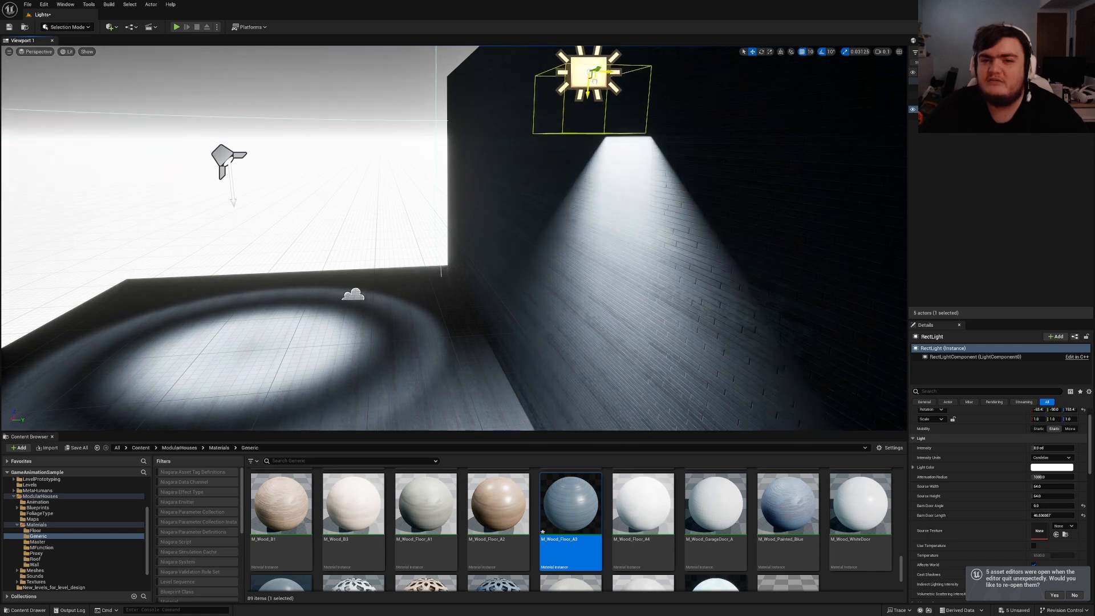
key(a)
key(s)
right_drag(645, 172, 736, 145)
right_drag(531, 100, 553, 117)
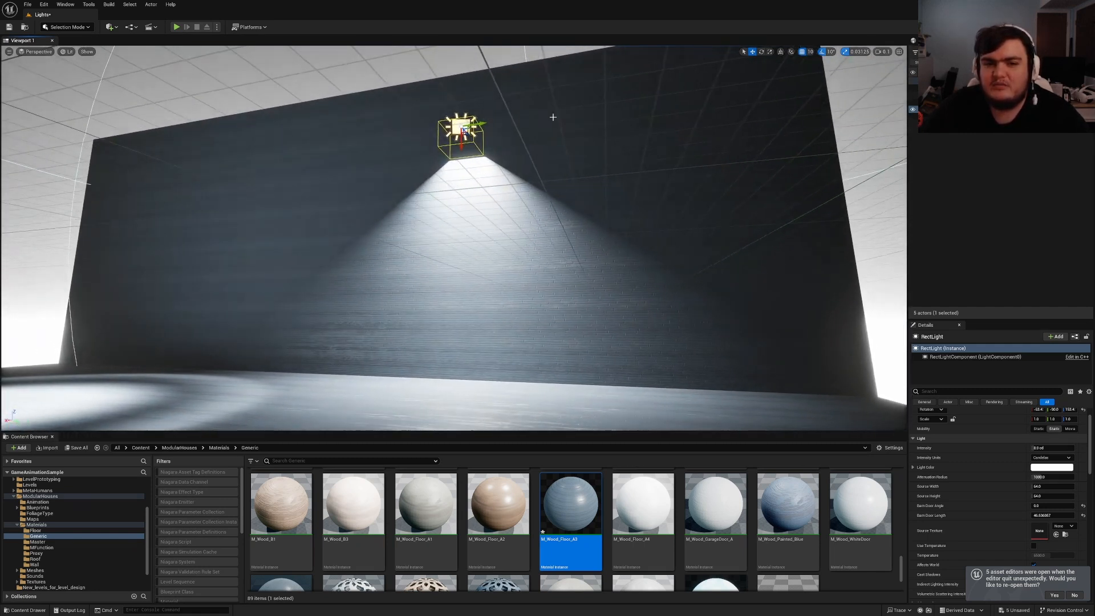
- Try duplicating the rect light twice along the wall and undo the copies
alt+drag(463, 132, 140, 174)
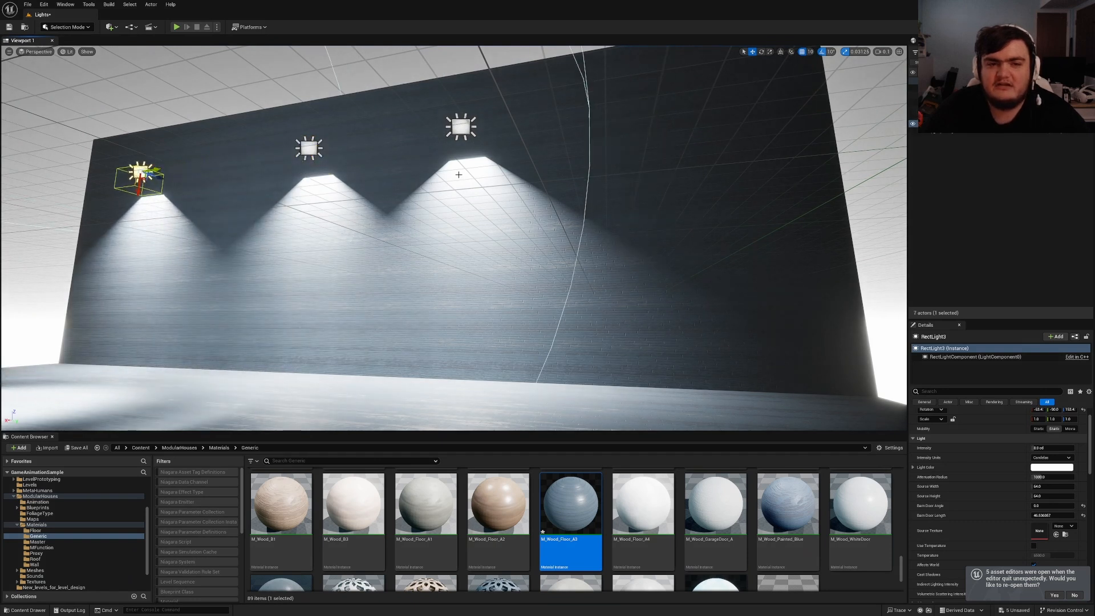
key(ctrl+z)
key(ctrl+z)
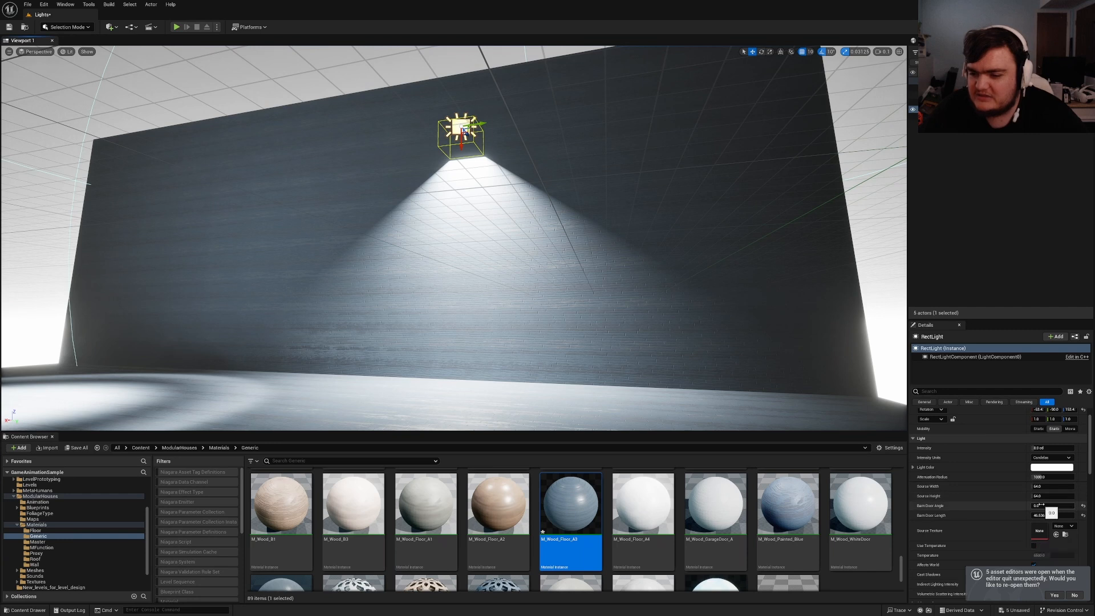
- Set the rect light's Source Width to 1000 and shift it to the middle of the wall
drag(1039, 486, 1072, 486)
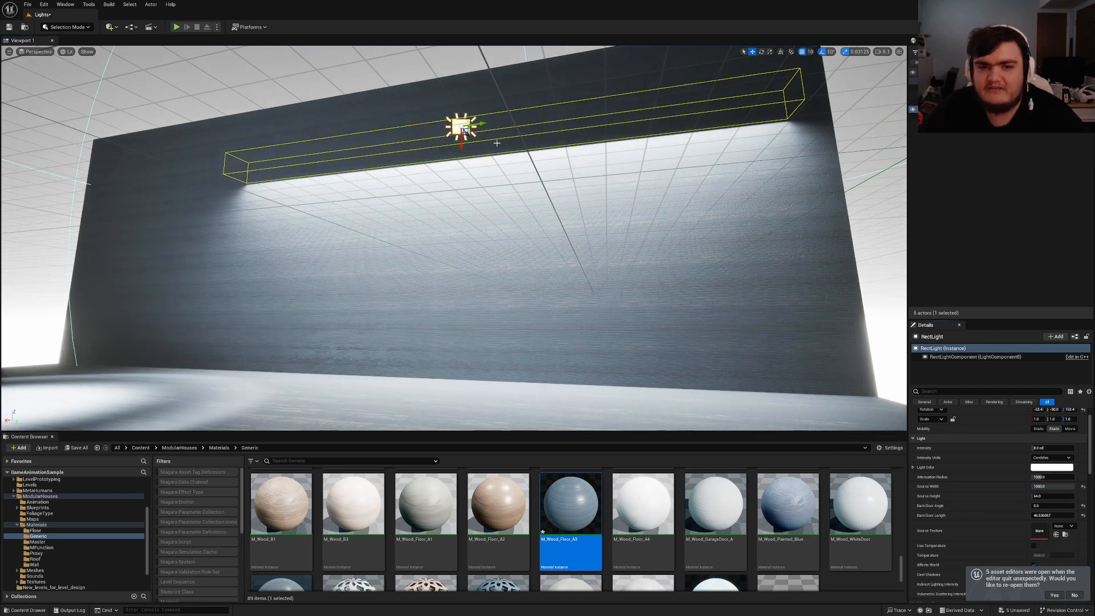
drag(465, 130, 433, 126)
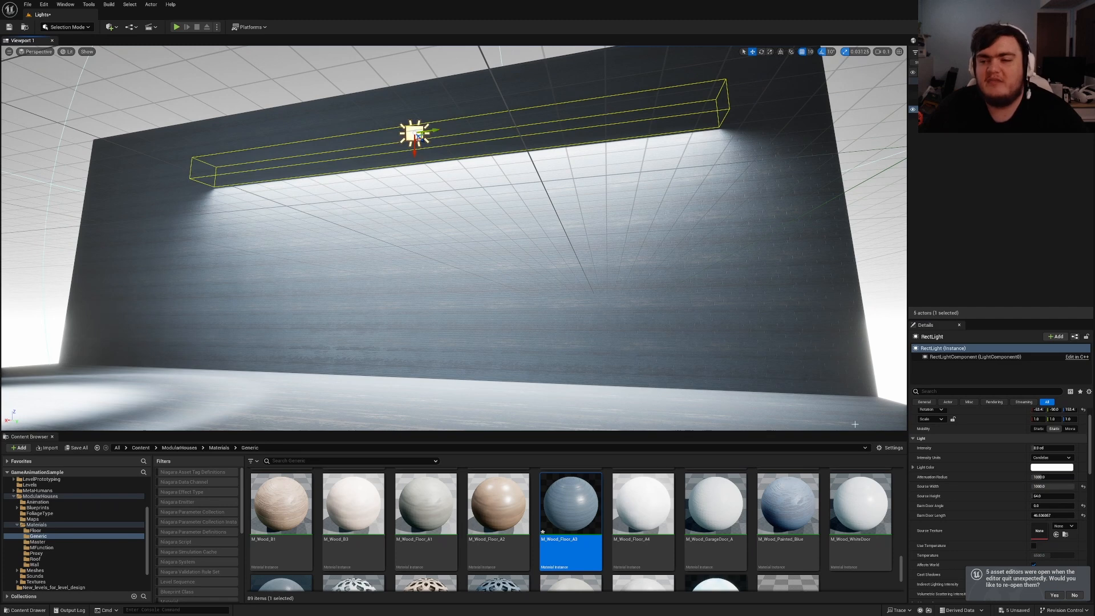
right_drag(729, 313, 669, 255)
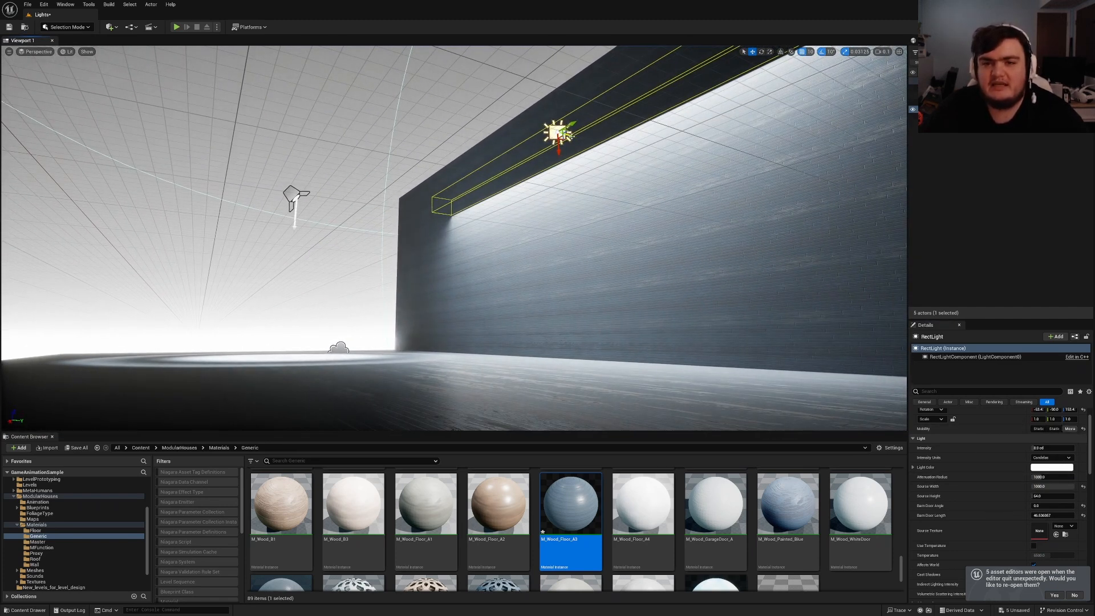
- Move the rect light out from the wall over the floor and increase its Source Height to form a broad overhead panel
drag(572, 136, 422, 134)
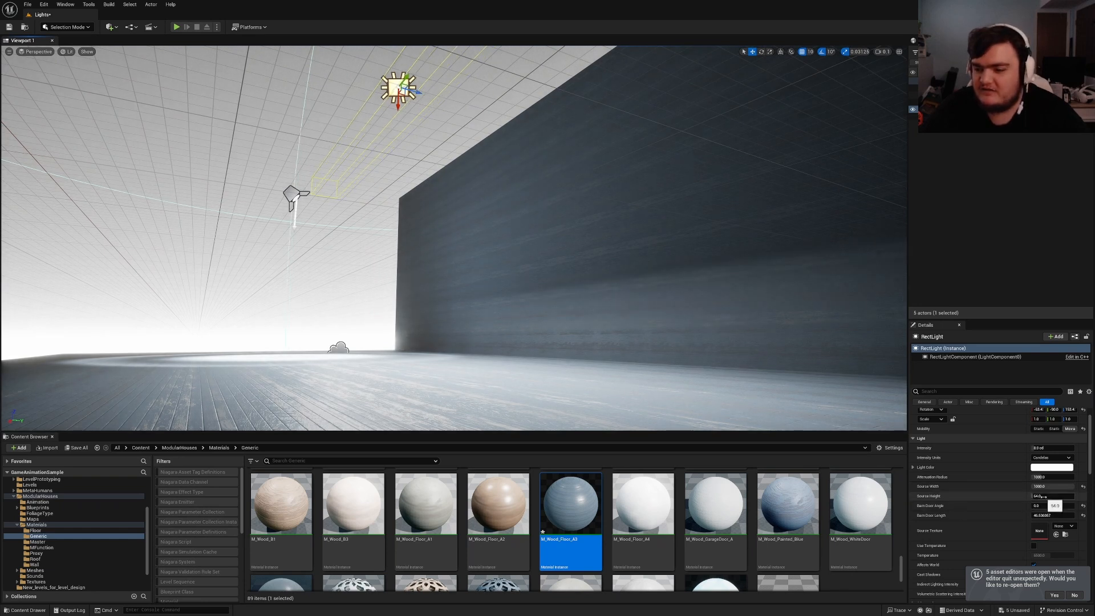
drag(1046, 498, 1058, 497)
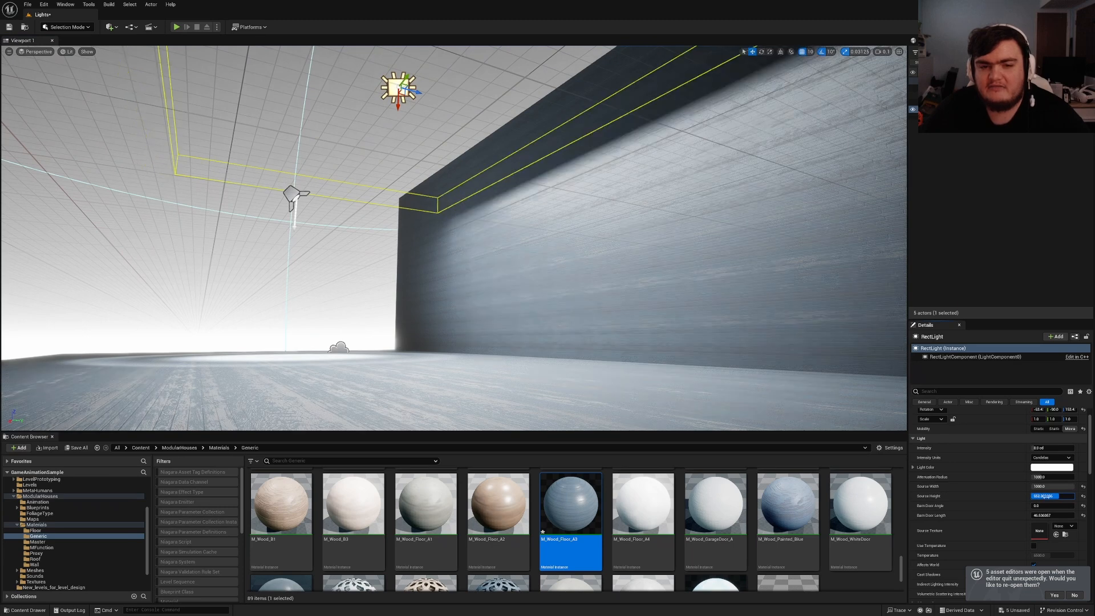
drag(406, 90, 365, 81)
right_drag(366, 81, 514, 143)
key(w)
right_drag(468, 183, 275, 119)
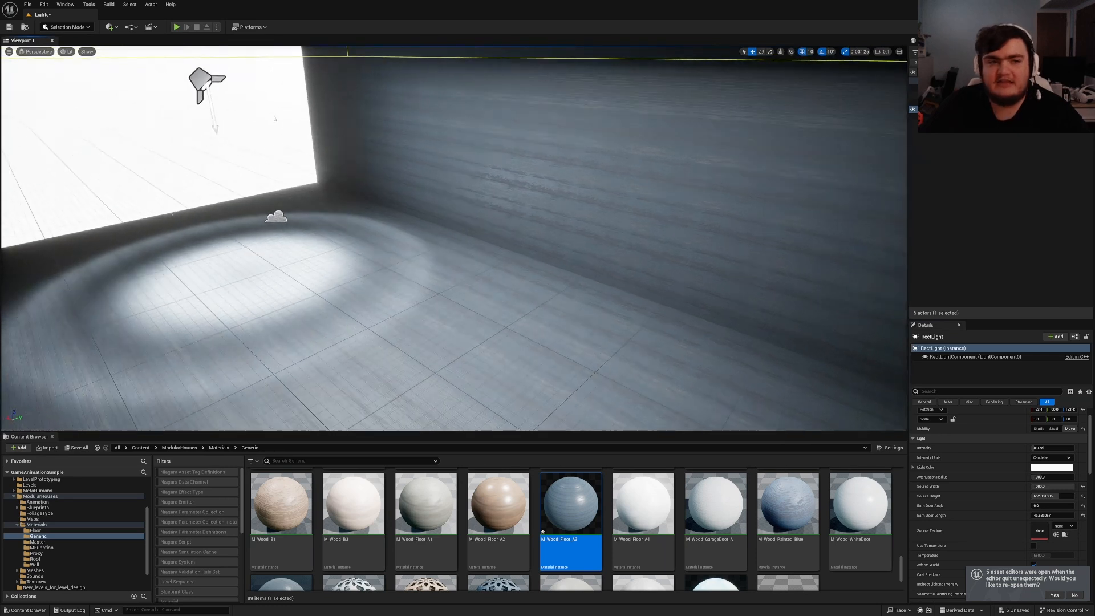
- Delete the flashlight spot light from the scene, leaving the rect light over the wall and floor
key(Delete)
mouse_move(660, 244)
right_down()
mouse_move(513, 245)
mouse_move(491, 271)
mouse_move(627, 246)
mouse_move(656, 251)
right_up()
key(a)
right_drag(476, 242, 654, 244)
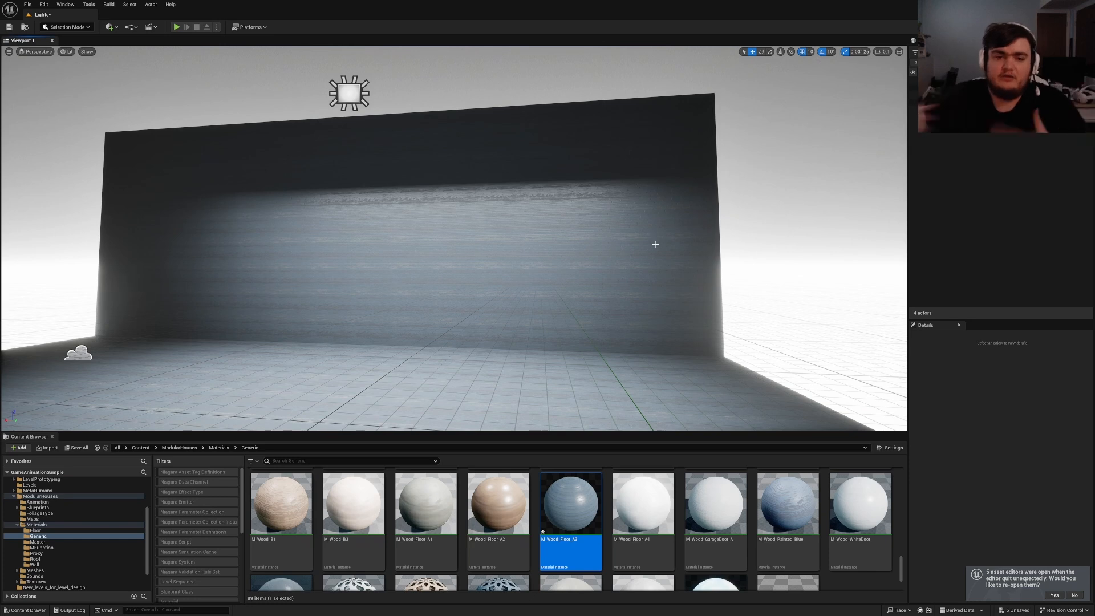
- Increase the rect light's Barn Door Angle to change how the light falls on the wall
click(353, 89)
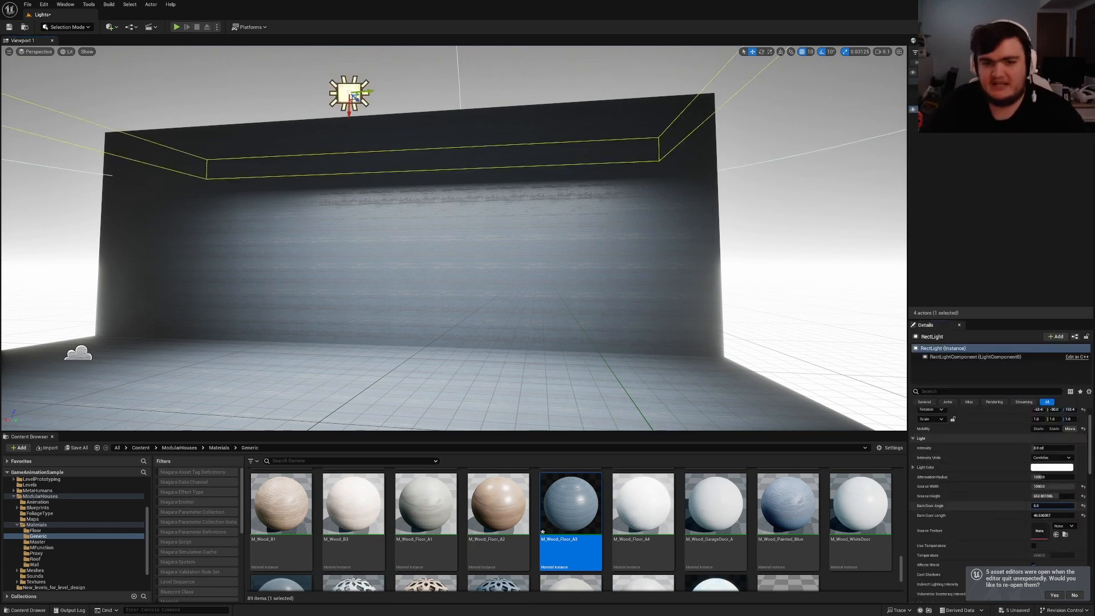
mouse_move(1033, 505)
mouse_down()
mouse_move(1066, 506)
mouse_move(1053, 505)
mouse_up()
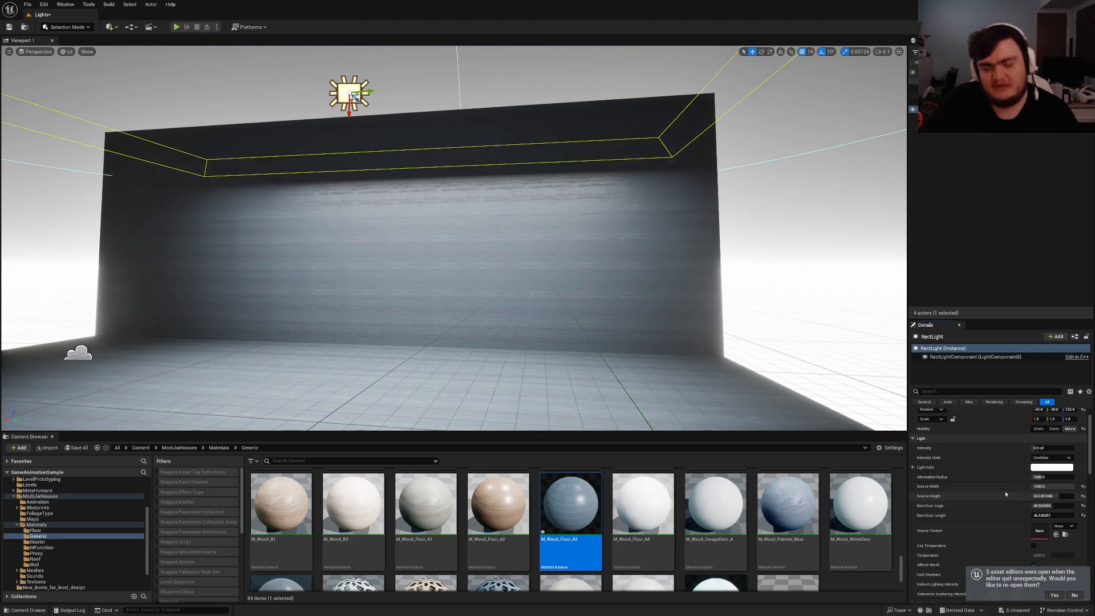
scroll(983, 530, down, 3)
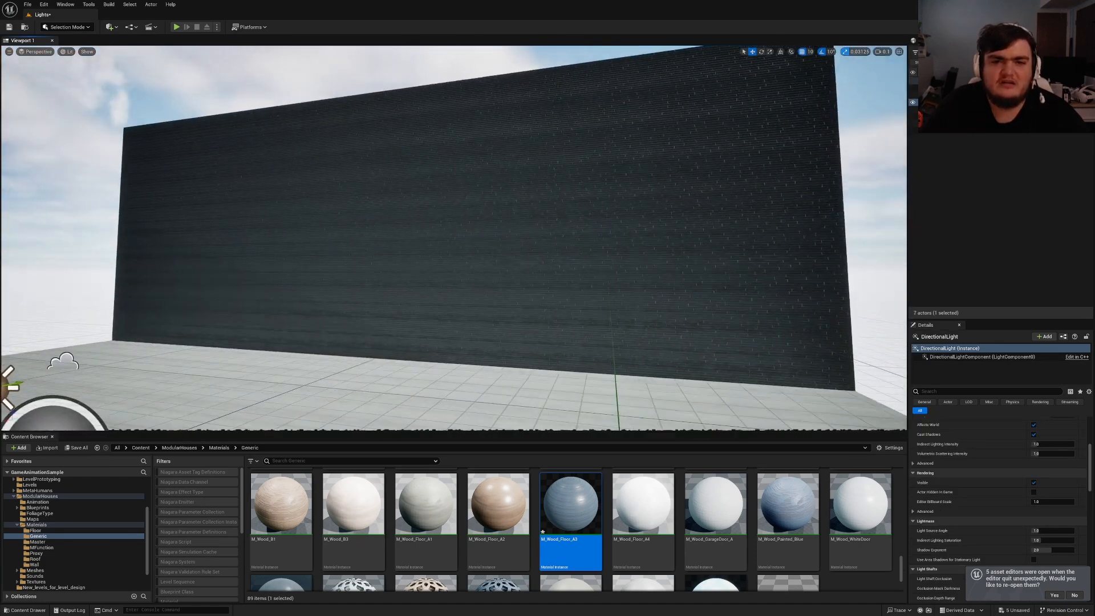
- Set the sky light's Source Type to SLS Specified Cubemap
right_drag(454, 238, 291, 279)
click(291, 279)
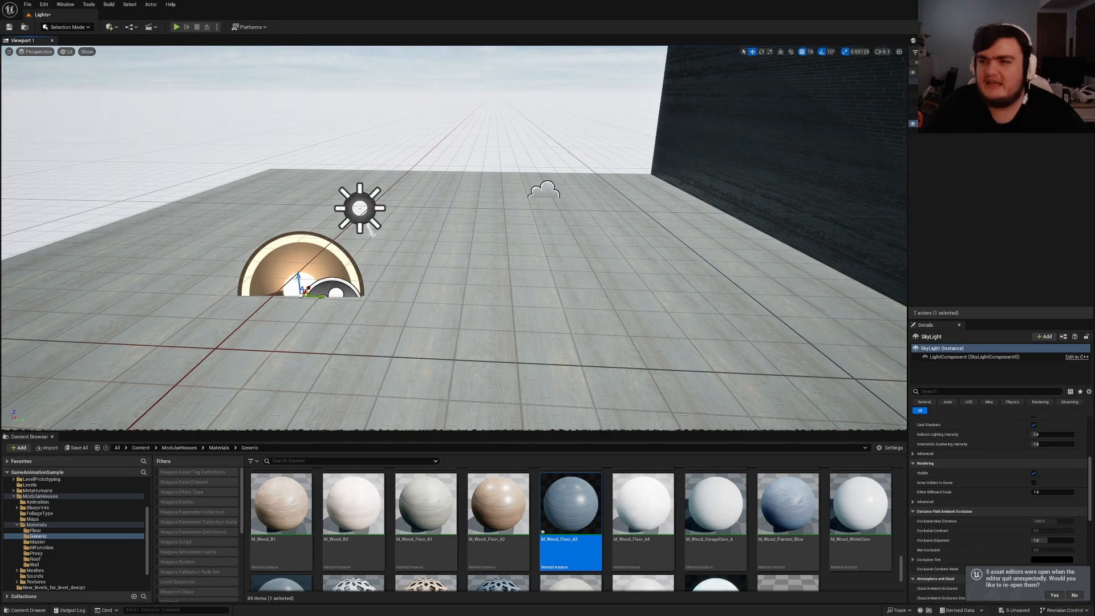
scroll(993, 465, down, 10)
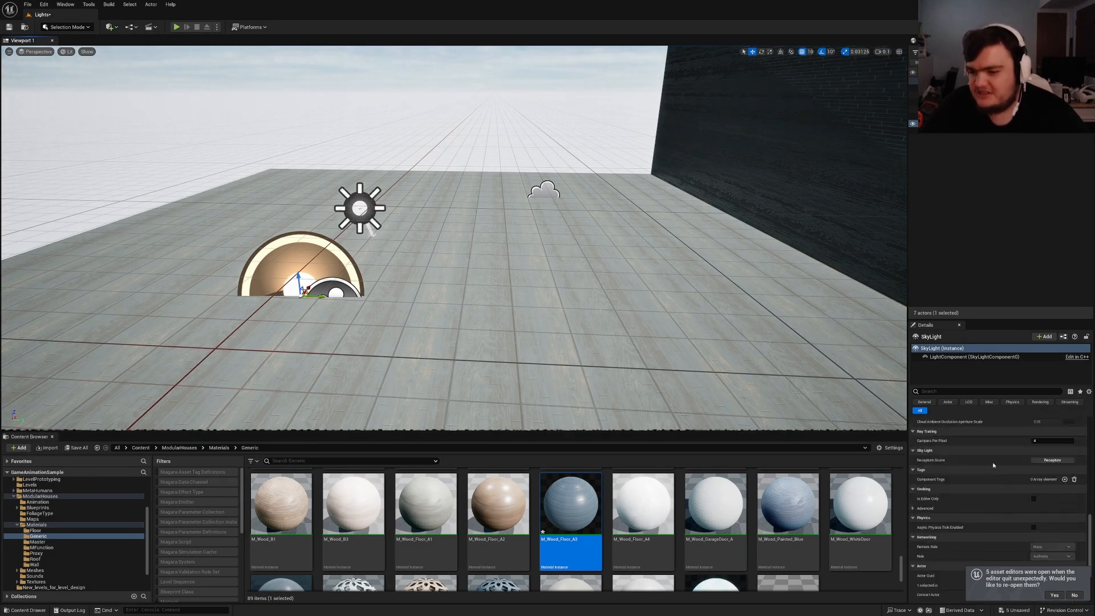
scroll(992, 465, up, 12)
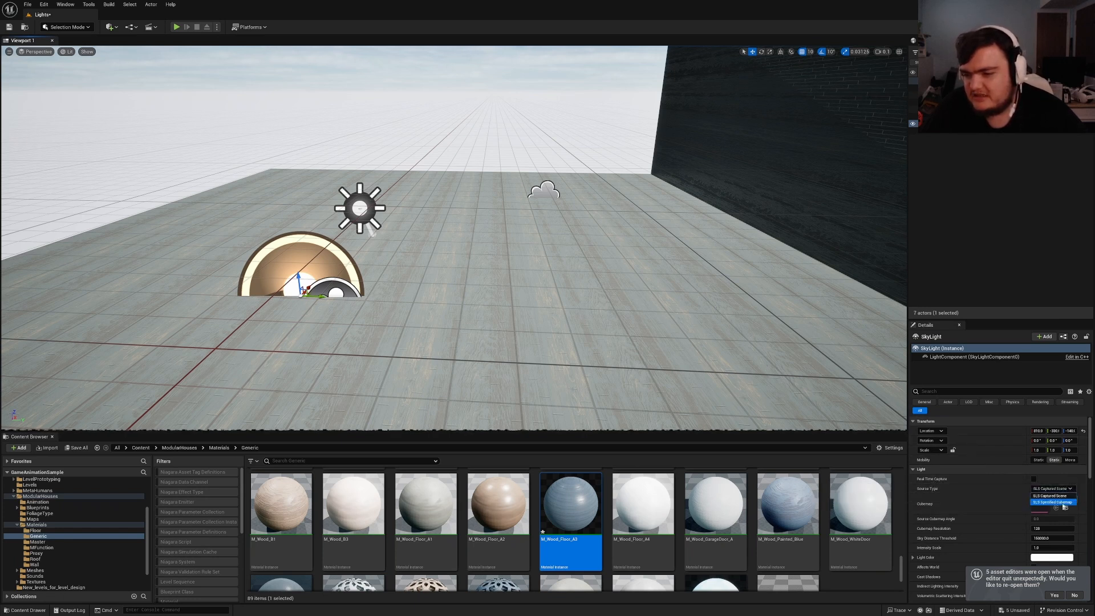
click(1061, 502)
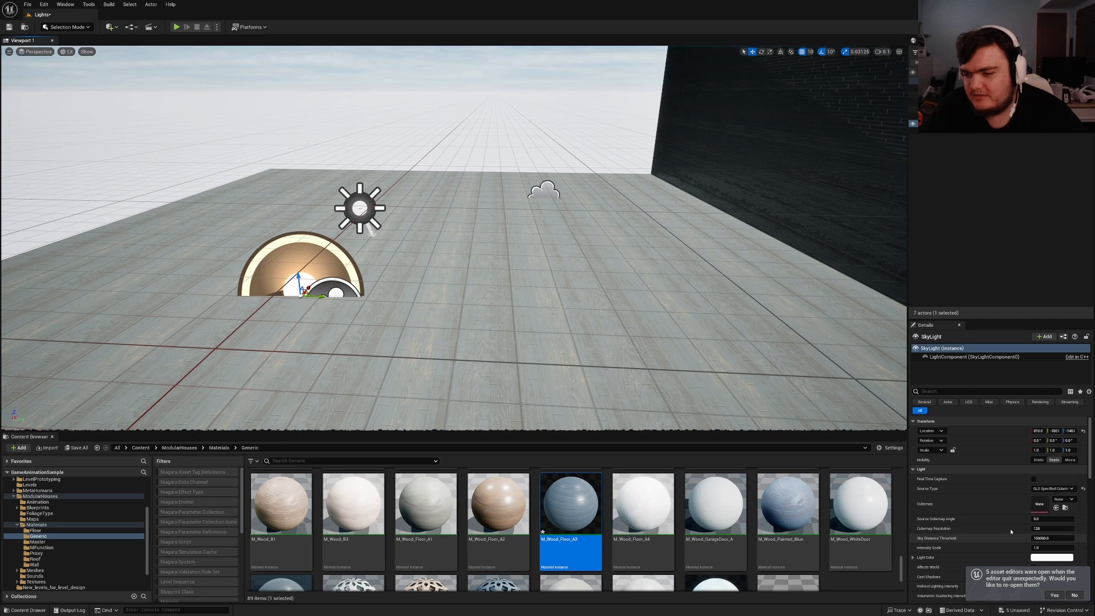
- Assign the EpicQuadPanorama_CC texture cube as the sky light's cubemap and check its effect on the wall and floor
click(1060, 501)
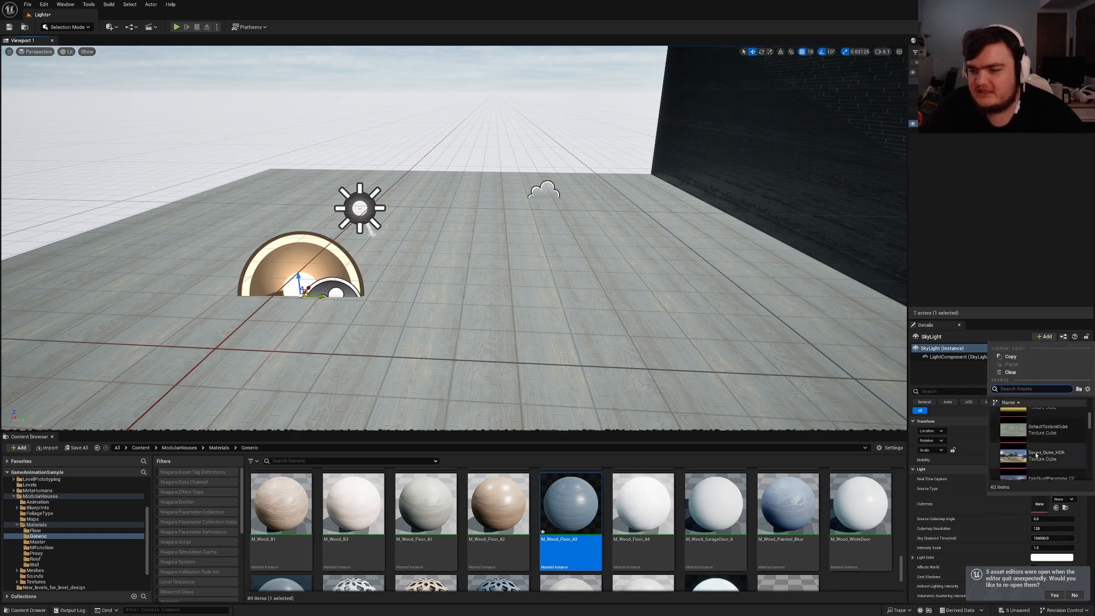
scroll(1027, 451, down, 2)
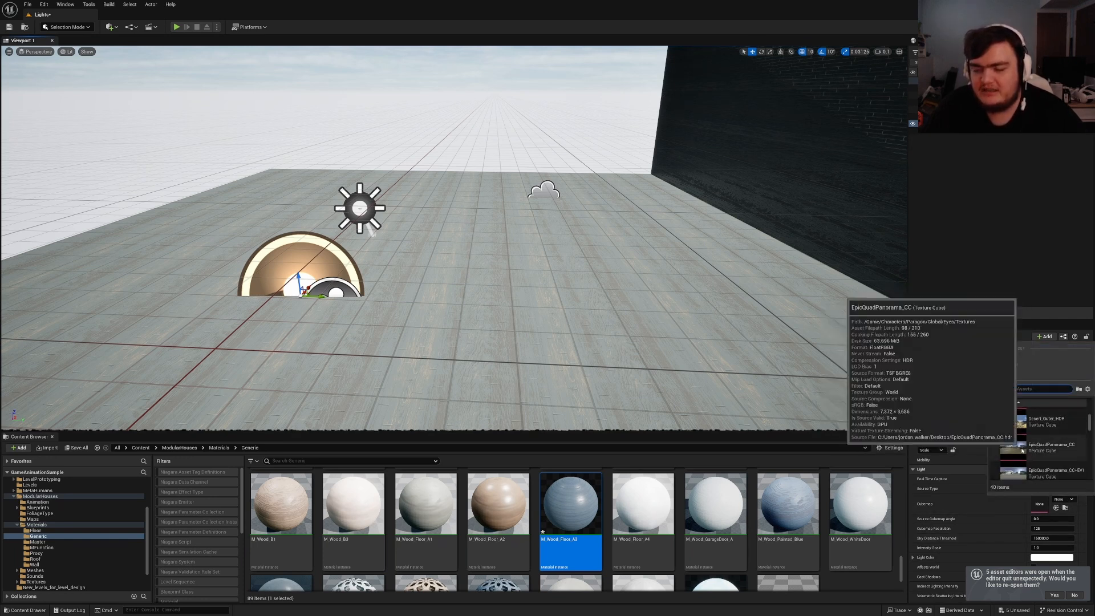
click(1023, 451)
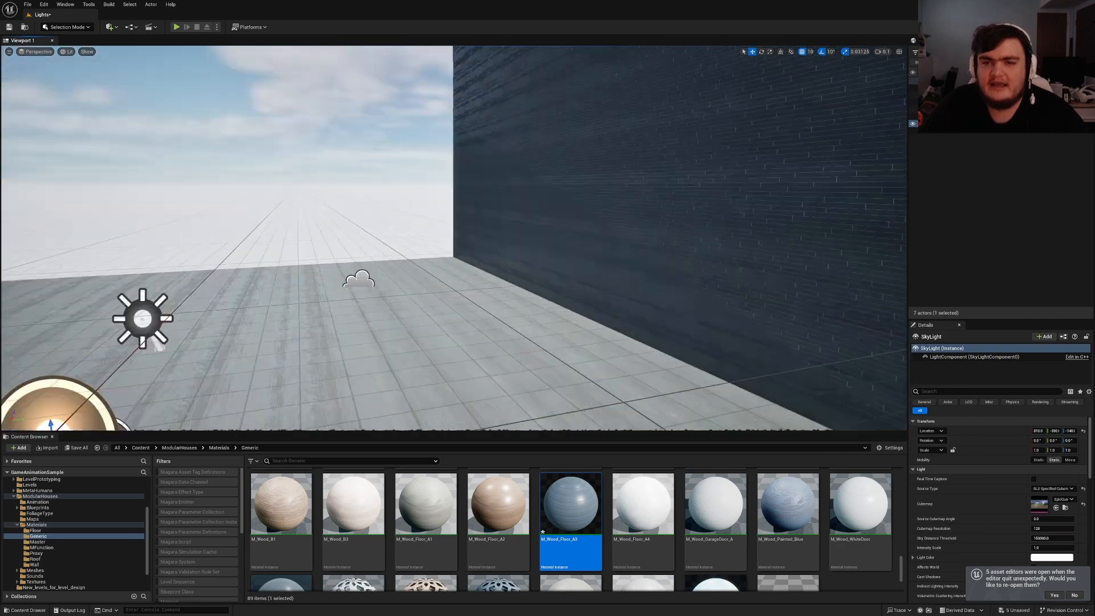
right_drag(454, 237, 688, 274)
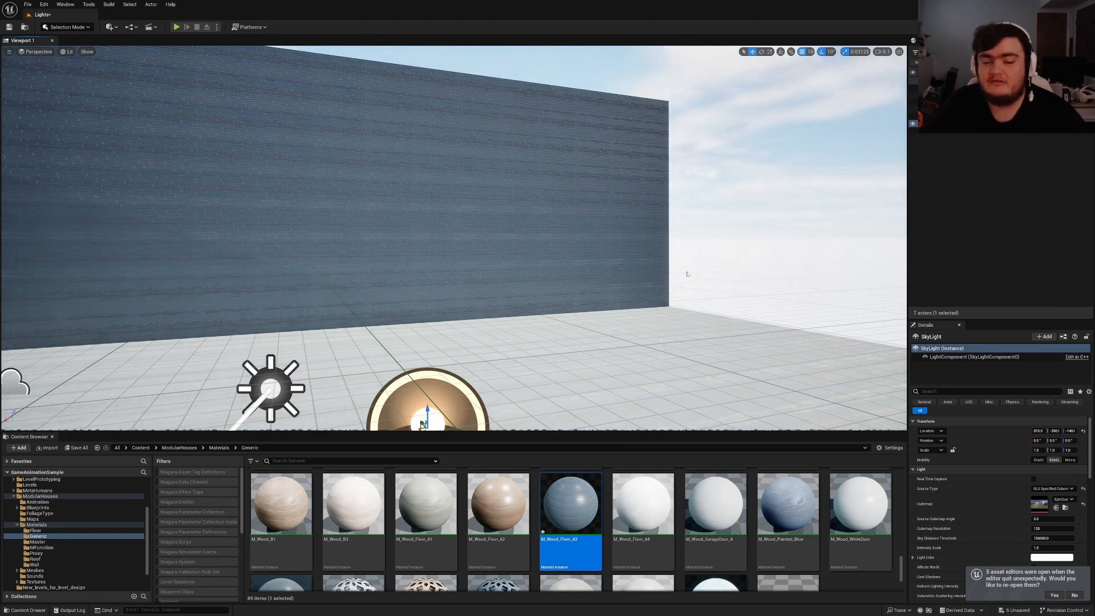
right_drag(688, 275, 728, 328)
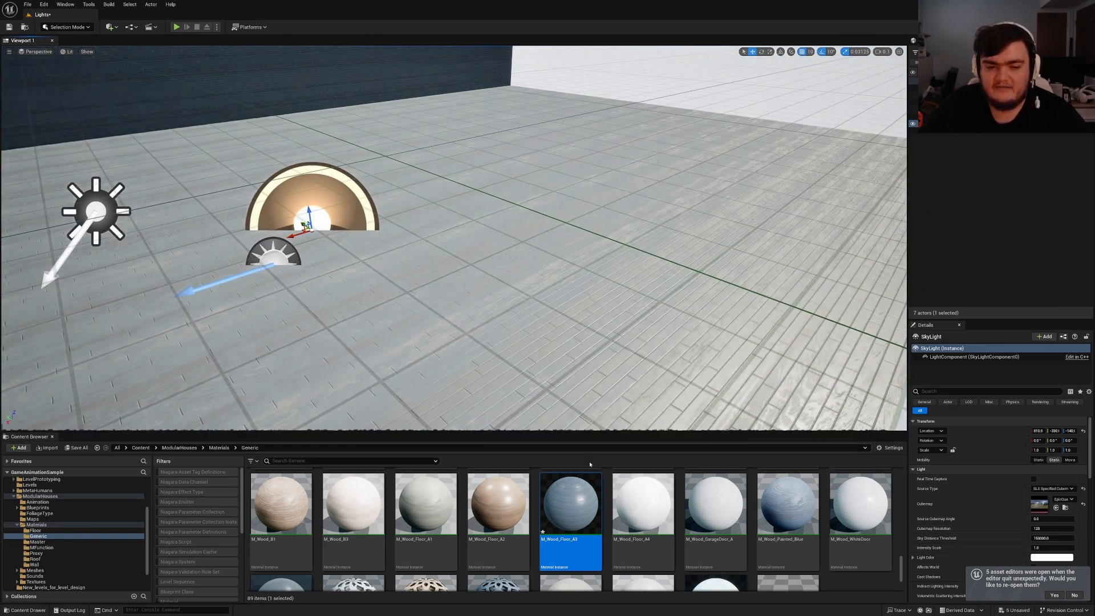
- Apply the chrome material instance to the floor and inspect the cubemap's reflection in it
scroll(594, 502, down, 2)
scroll(624, 525, up, 2)
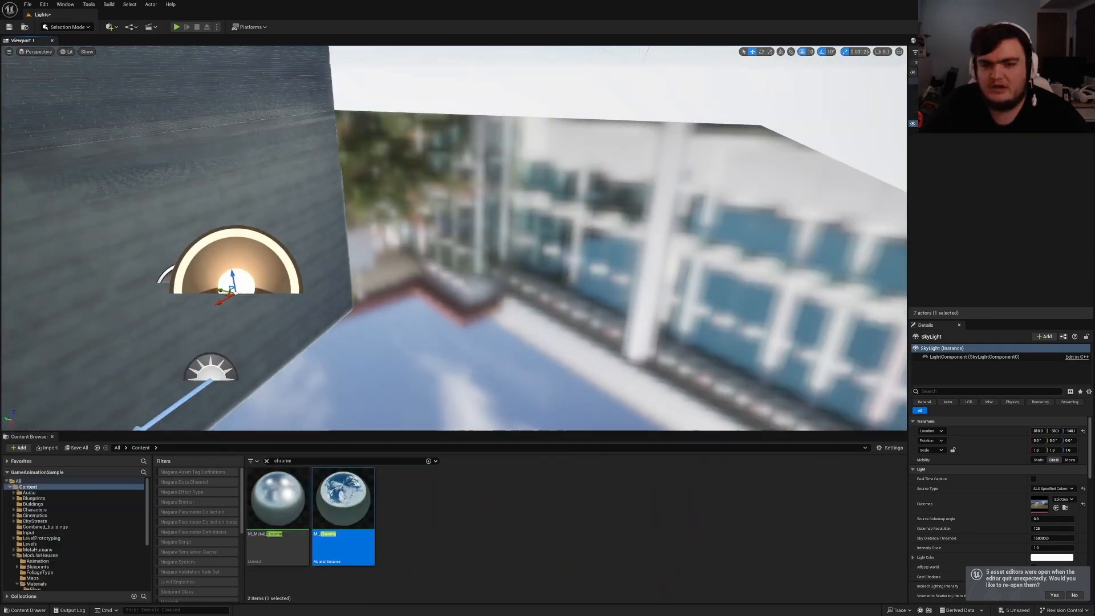
right_drag(456, 240, 456, 194)
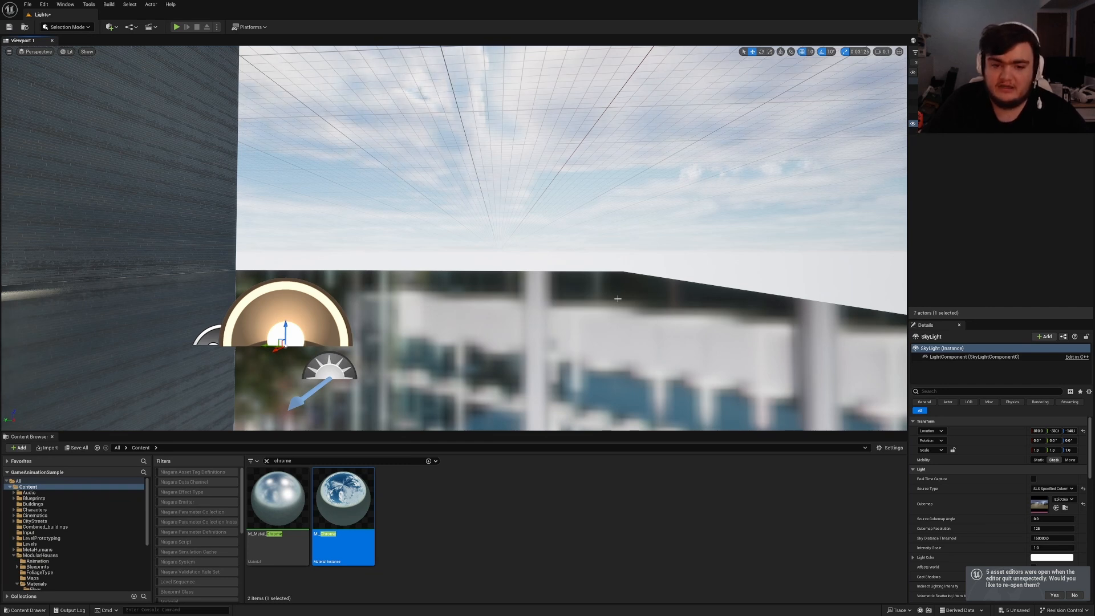
right_drag(618, 298, 683, 355)
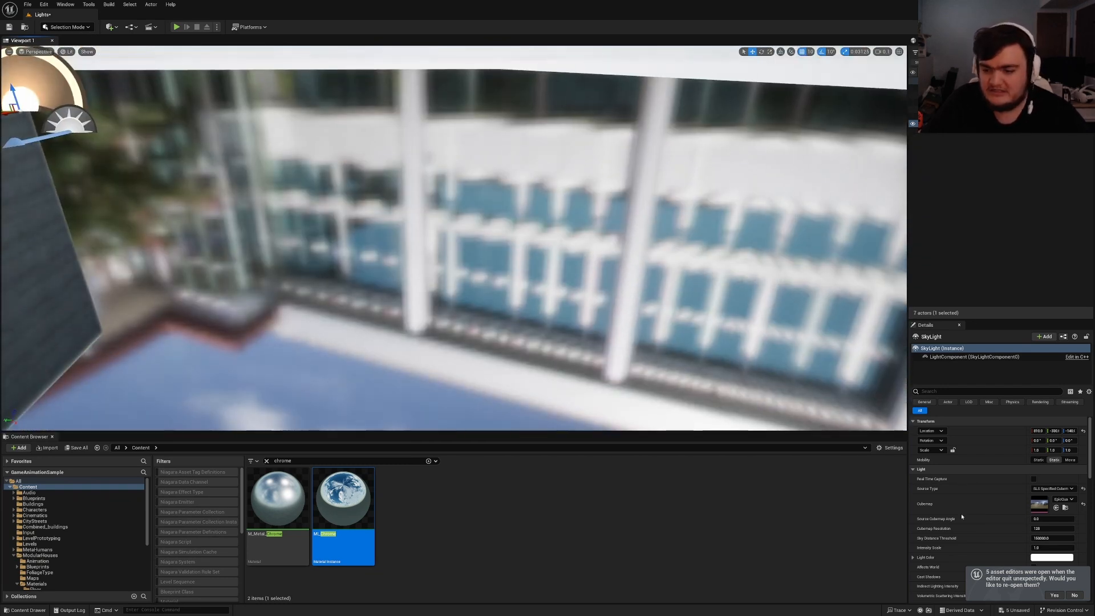
- Filter the sky light's properties by "ref", turn off Affect Ray Tracing Reflections, and check the wall
click(955, 391)
text(ref)
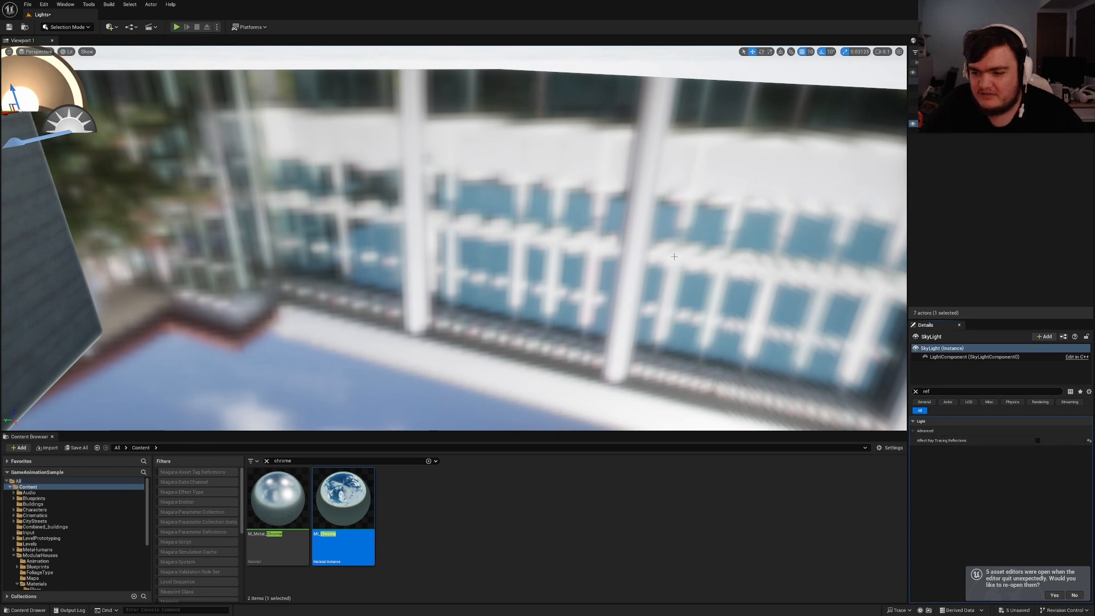
right_drag(674, 256, 442, 204)
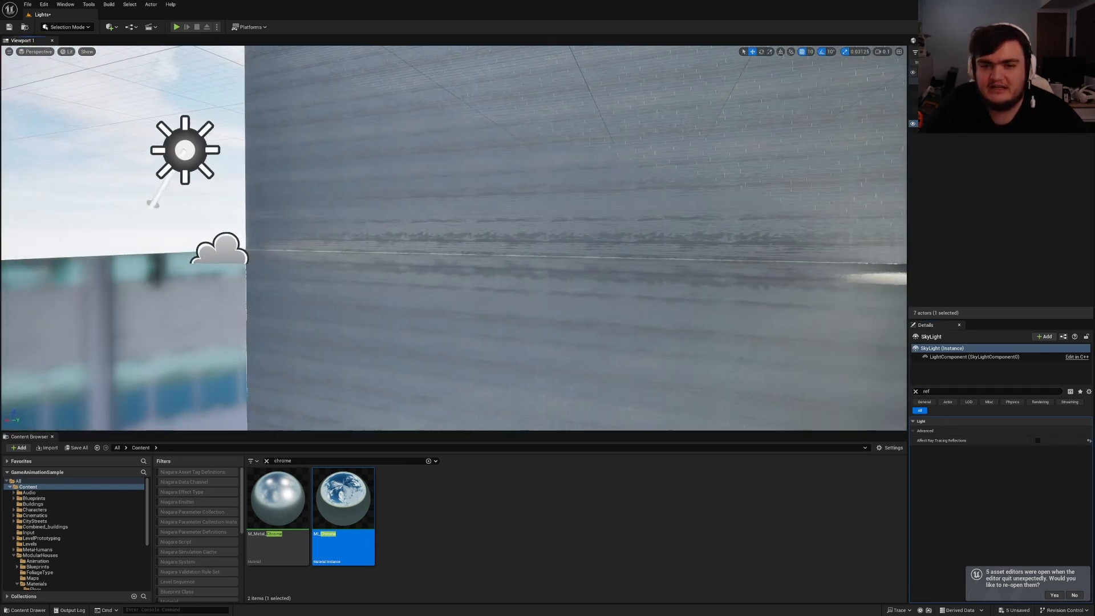
right_drag(565, 262, 336, 243)
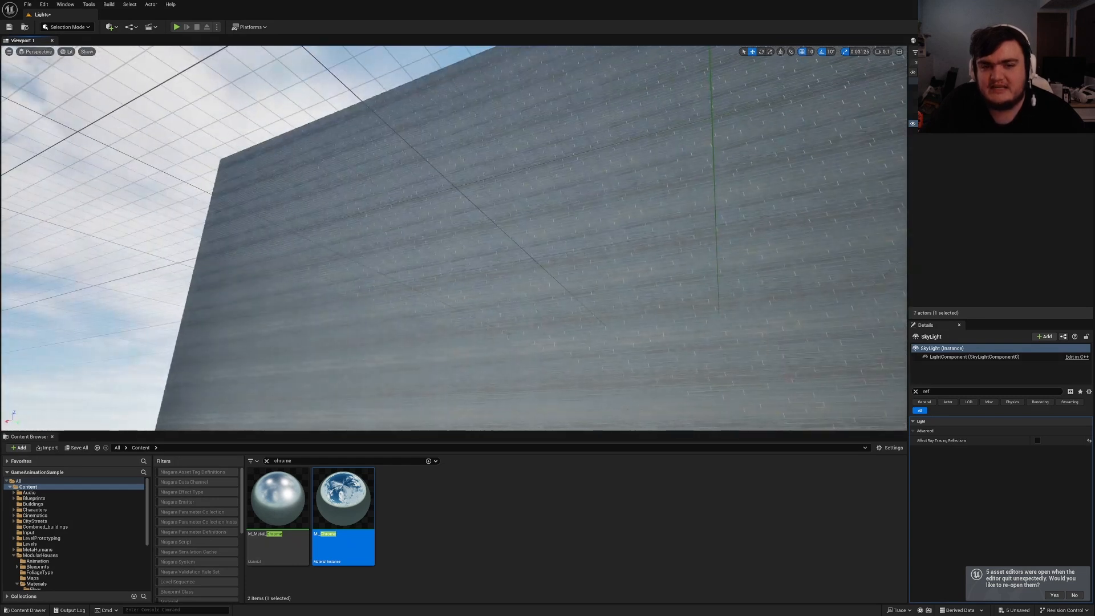
- Rotate the duplicated wall slab to lie flat and move it up as a roof over the floor
right_drag(741, 234, 827, 308)
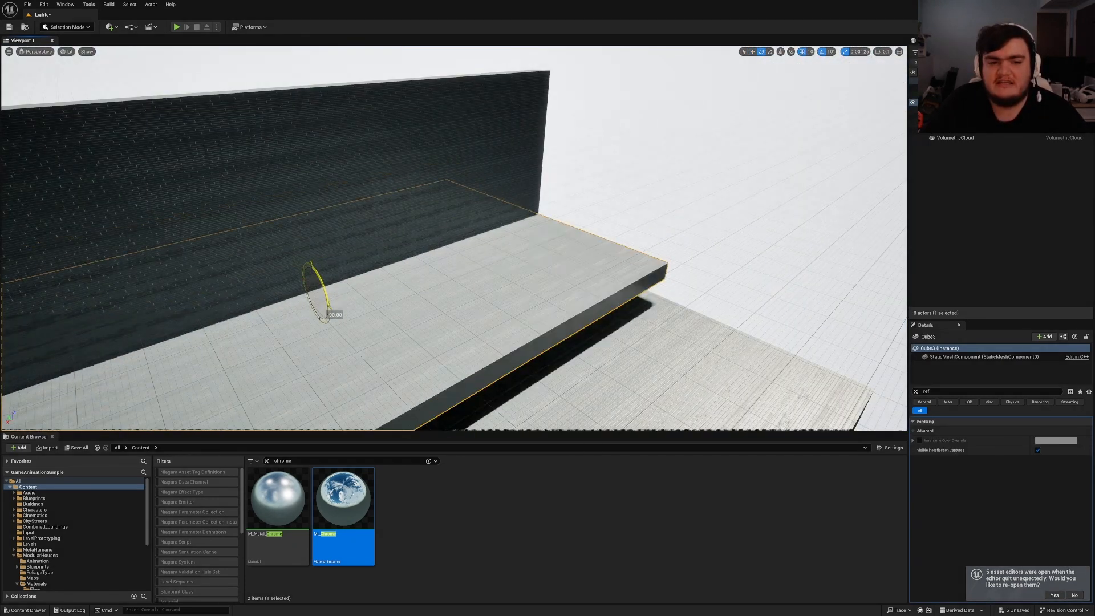
drag(312, 274, 316, 100)
drag(271, 130, 404, 112)
right_drag(404, 114, 459, 134)
right_drag(267, 191, 560, 191)
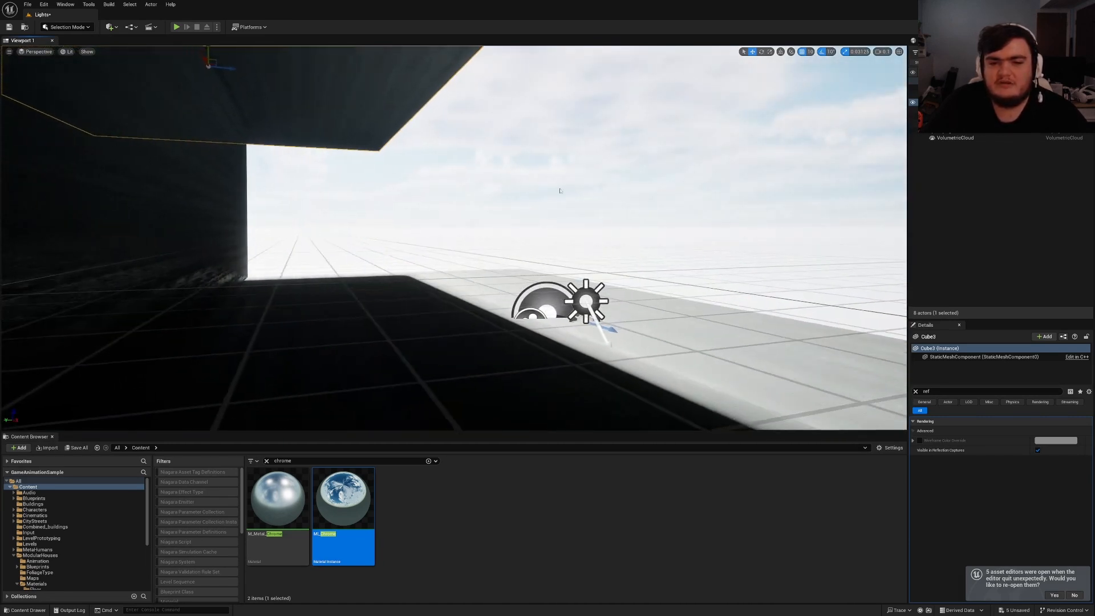
- Clear the property filter on the directional light and add a Post Process Volume to the level
click(579, 297)
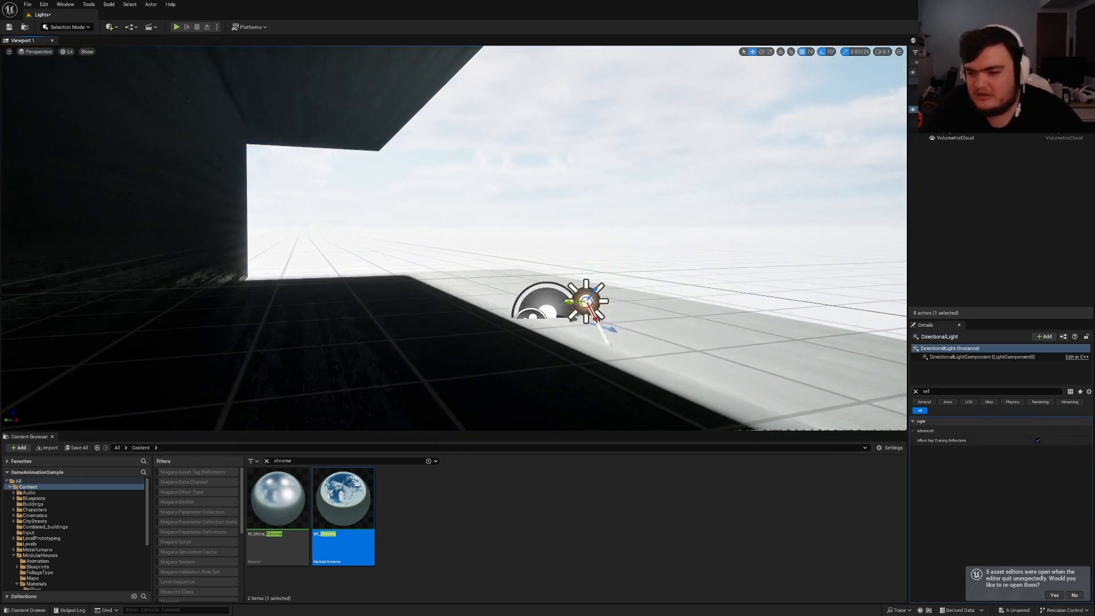
click(917, 393)
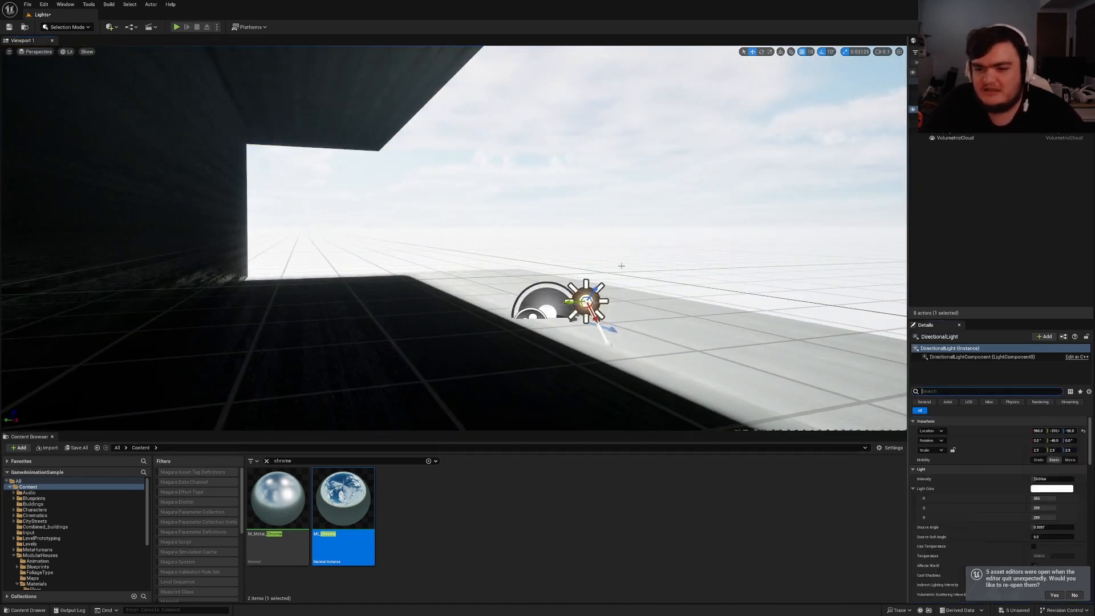
click(112, 27)
mouse_move(140, 136)
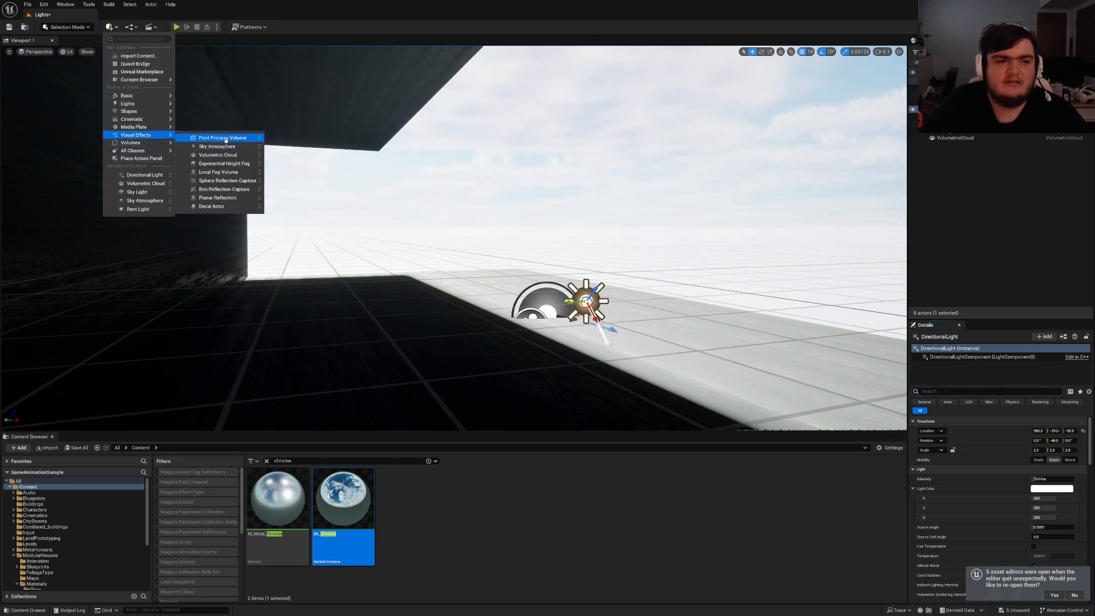
click(224, 138)
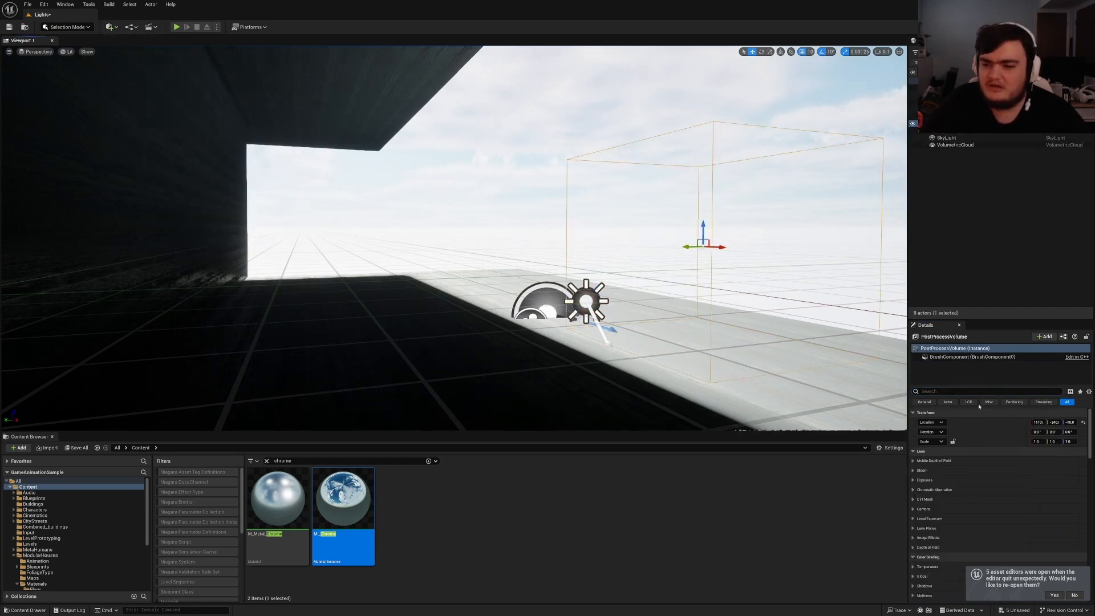
- Find the post process volume's Infinite Extent (Unbound) setting with the filter "unb", enable it, and clear the filter
click(962, 392)
text(unb)
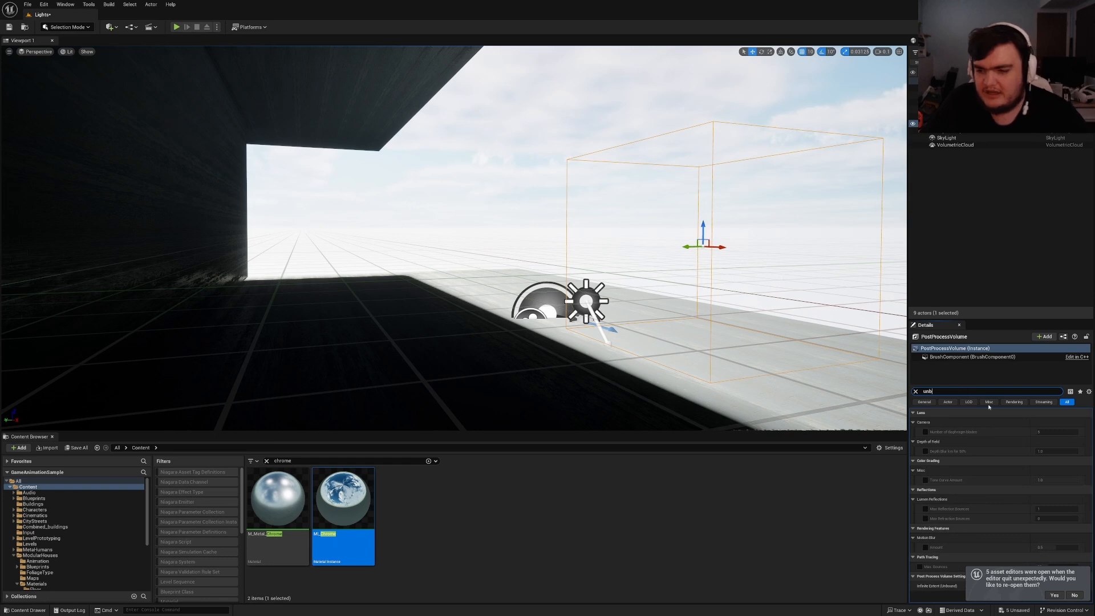
click(917, 392)
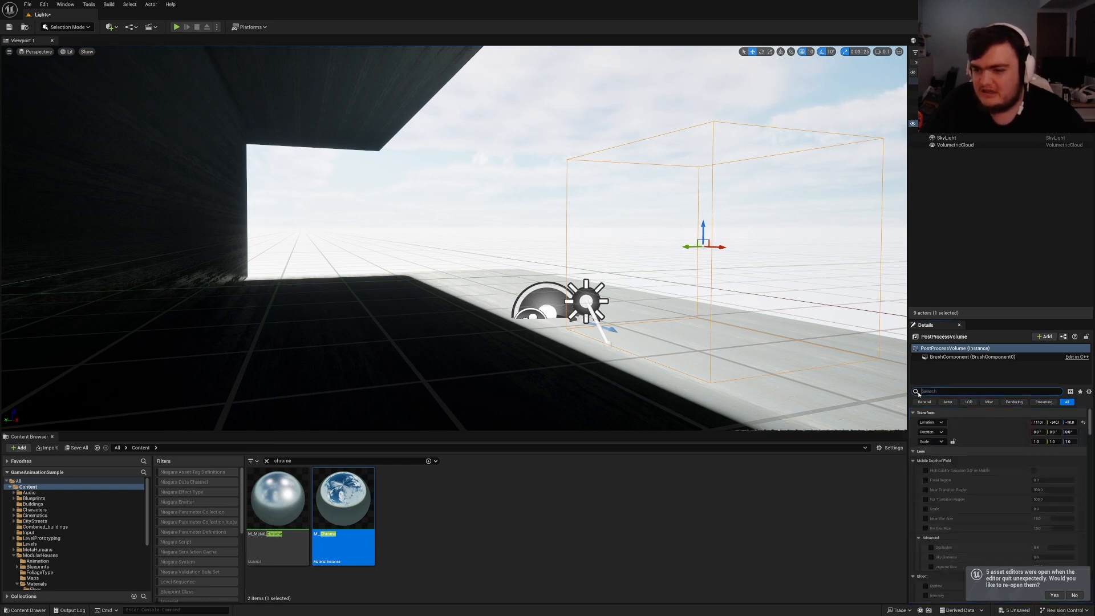
- Enable Shadow Contrast under Local Exposure and lower it to brighten the shaded area beneath the roof
scroll(984, 493, down, 15)
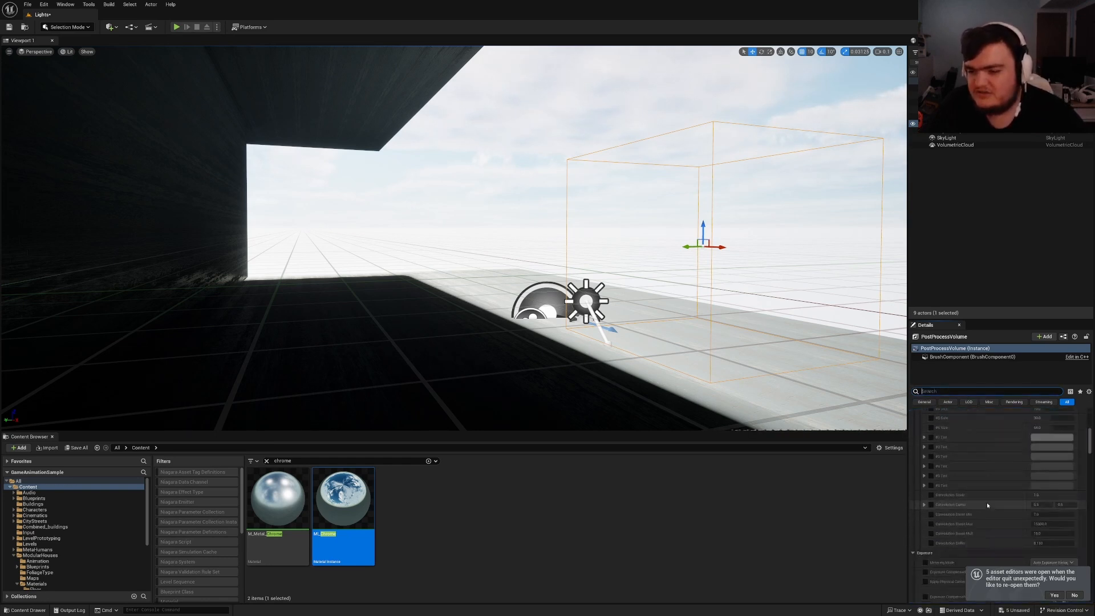
scroll(974, 508, down, 4)
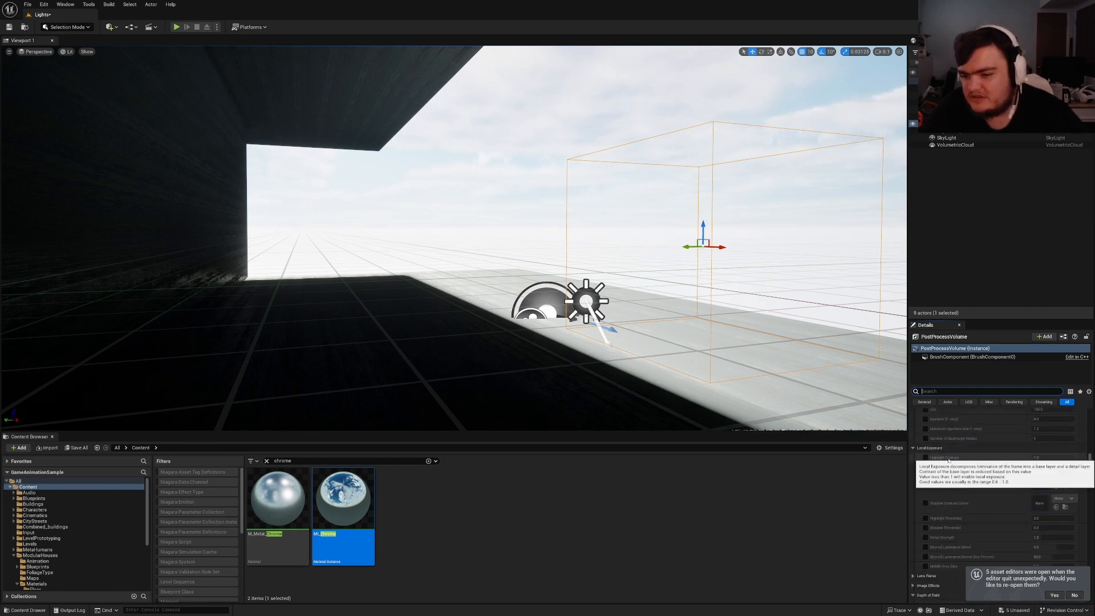
click(926, 468)
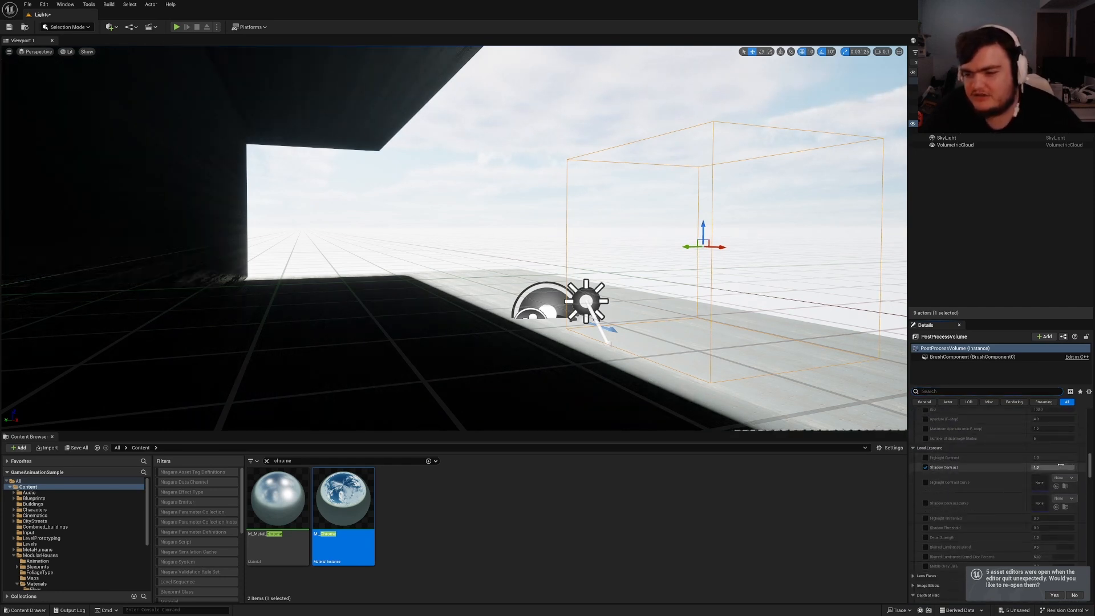
drag(1070, 467, 1042, 467)
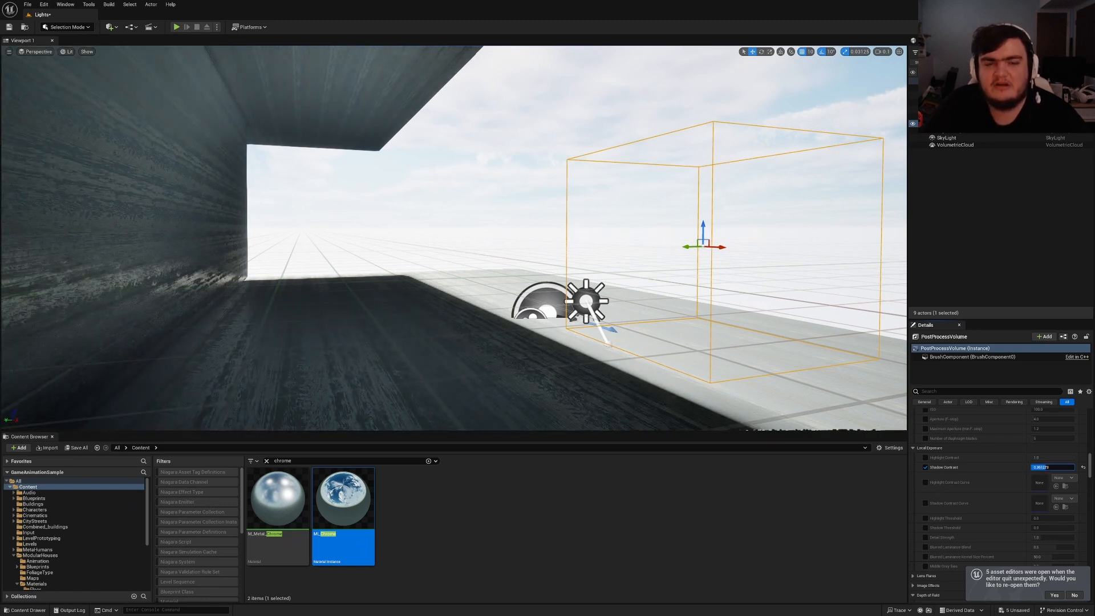
right_drag(453, 239, 388, 184)
right_drag(72, 254, 39, 237)
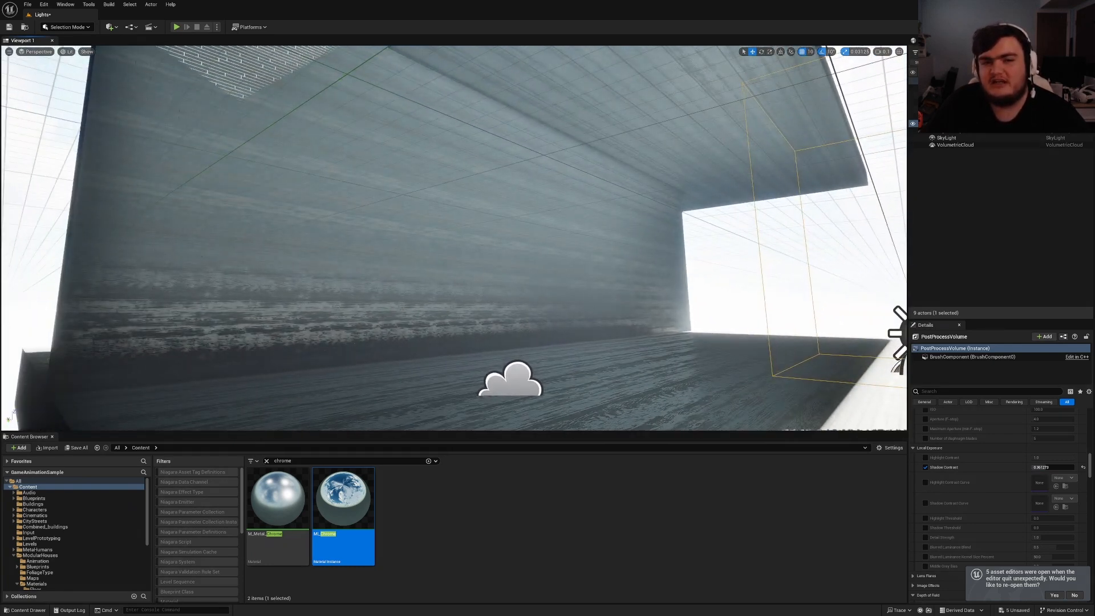
- Try a Shadow Contrast of 0 and raise it back to a moderate value
click(1045, 467)
text(0)
key(Return)
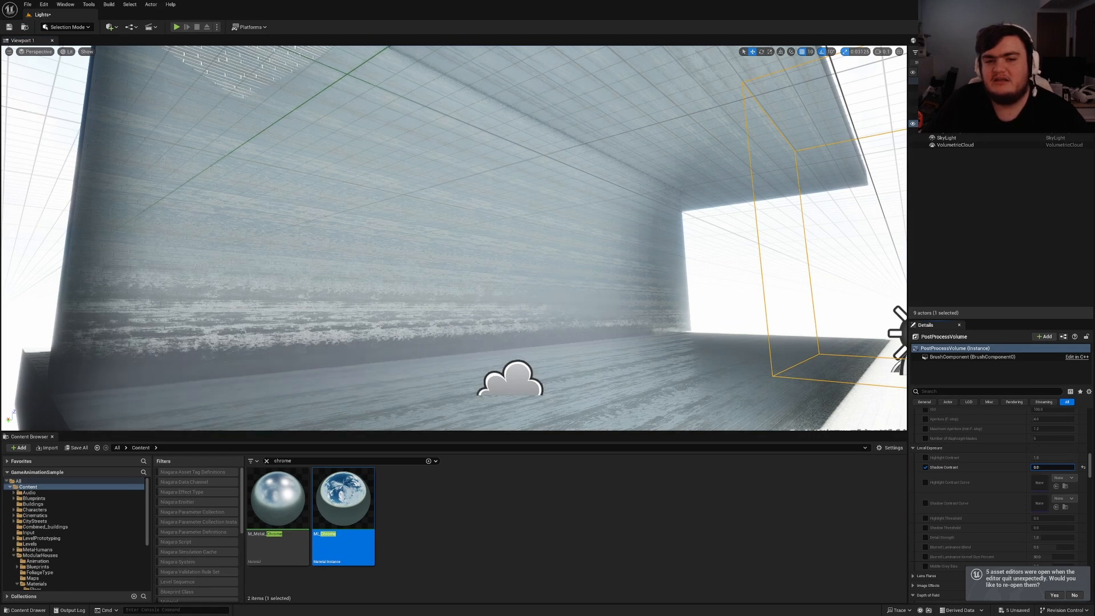
drag(1040, 467, 1056, 467)
- Enable Highlight Contrast under Local Exposure and lower it to a reduced value, checking the bright sky opening from under the roof
click(925, 457)
right_drag(810, 359, 873, 353)
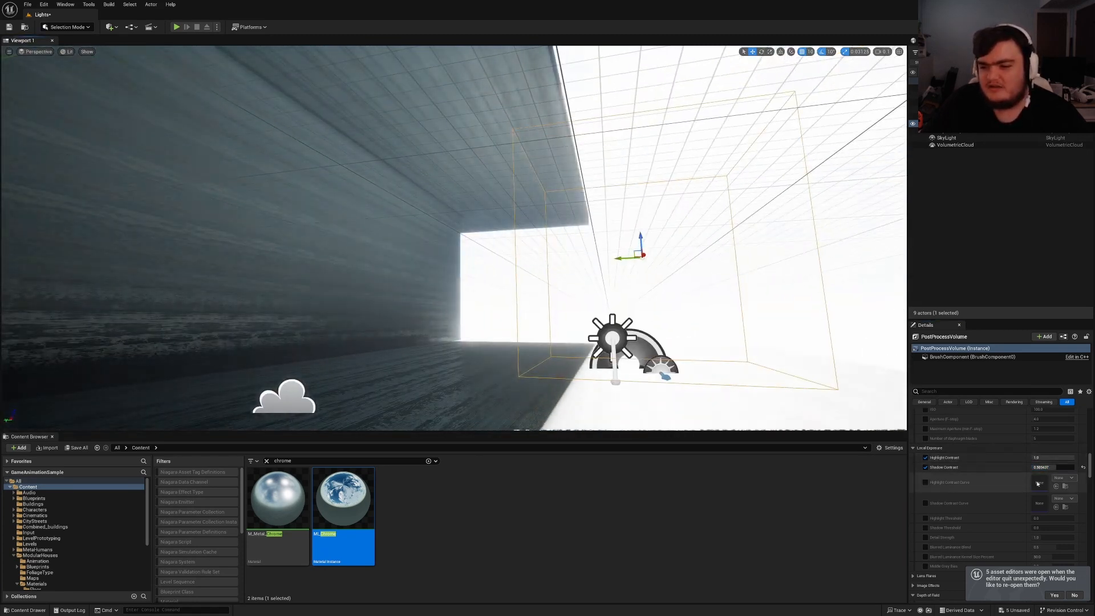
drag(1072, 458, 1034, 457)
key(a)
right_drag(828, 335, 844, 308)
key(w)
key(q)
drag(1034, 458, 1045, 457)
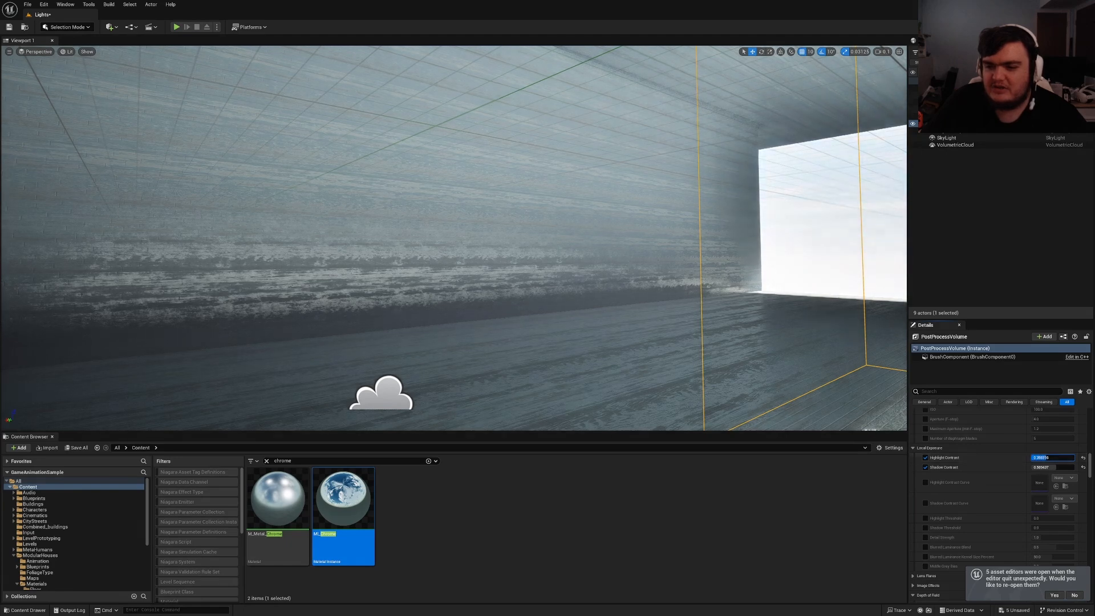
- Rotate the directional light so the sunlight and shadow shift across the wall and floor beneath the roof
right_drag(770, 303, 823, 303)
key(a)
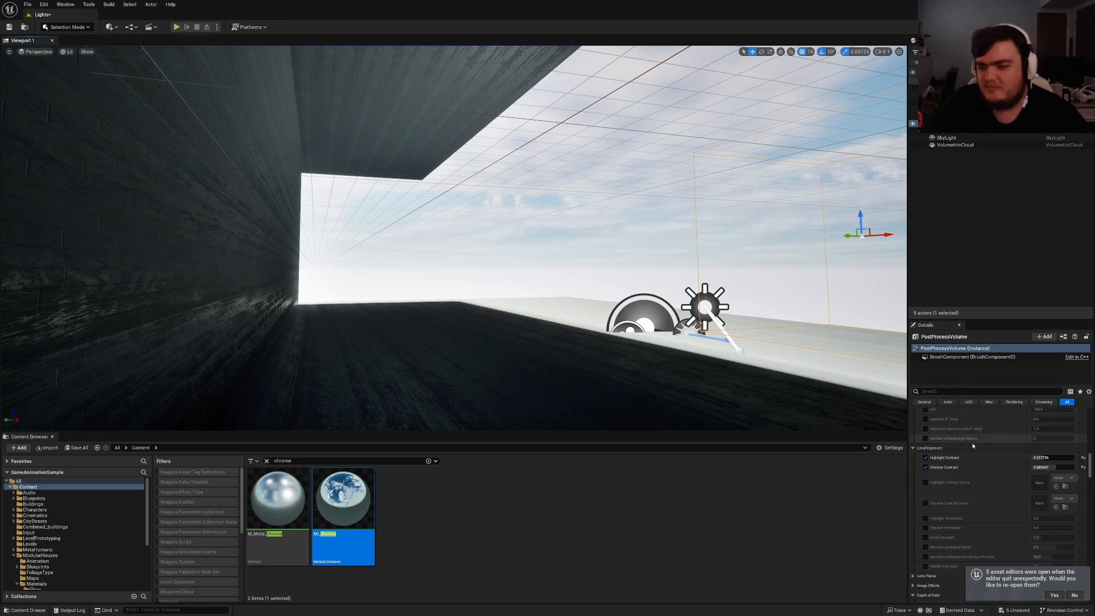
scroll(970, 443, up, 10)
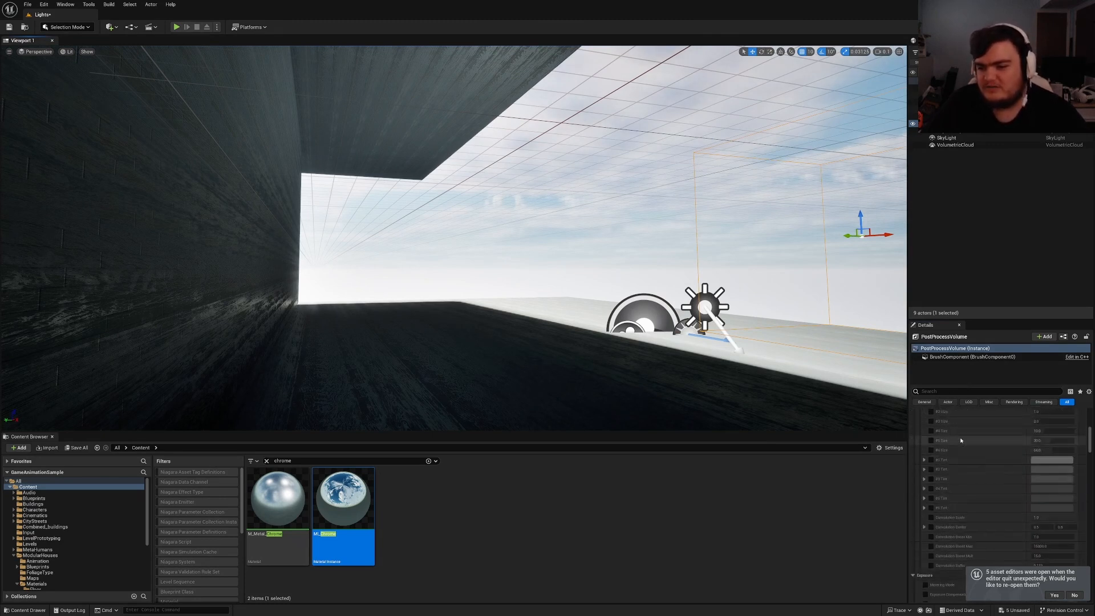
scroll(956, 438, down, 4)
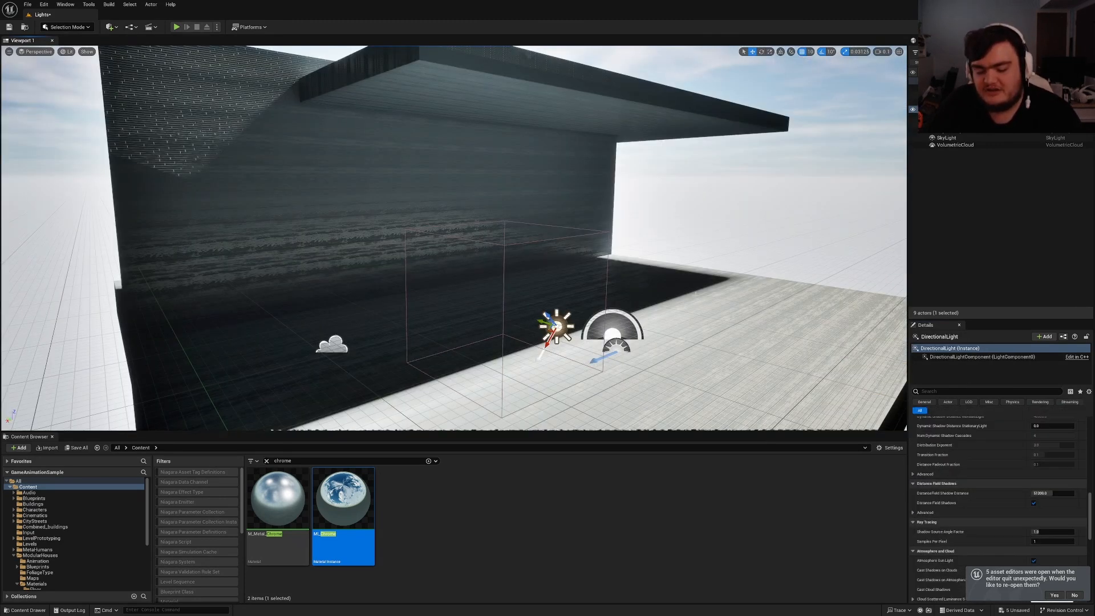
key(ctrl+l)
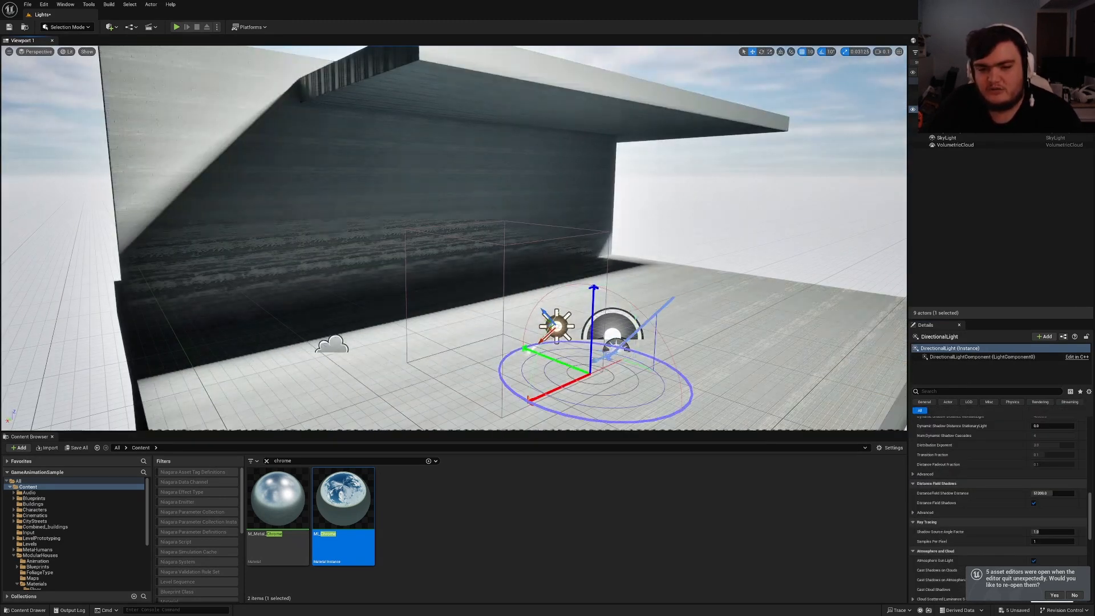
scroll(974, 434, up, 3)
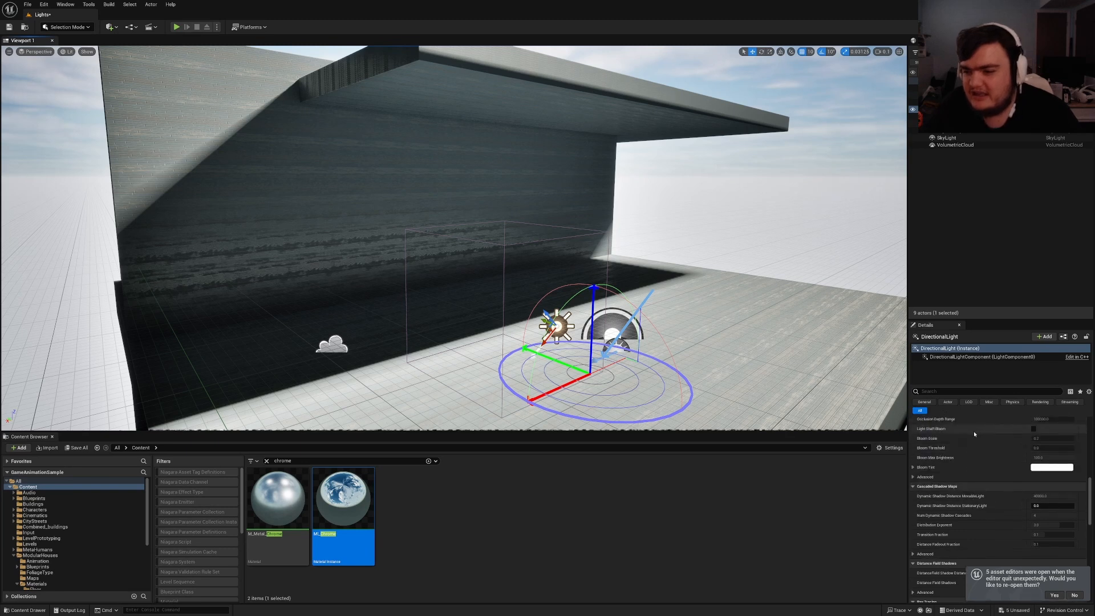
scroll(975, 434, up, 6)
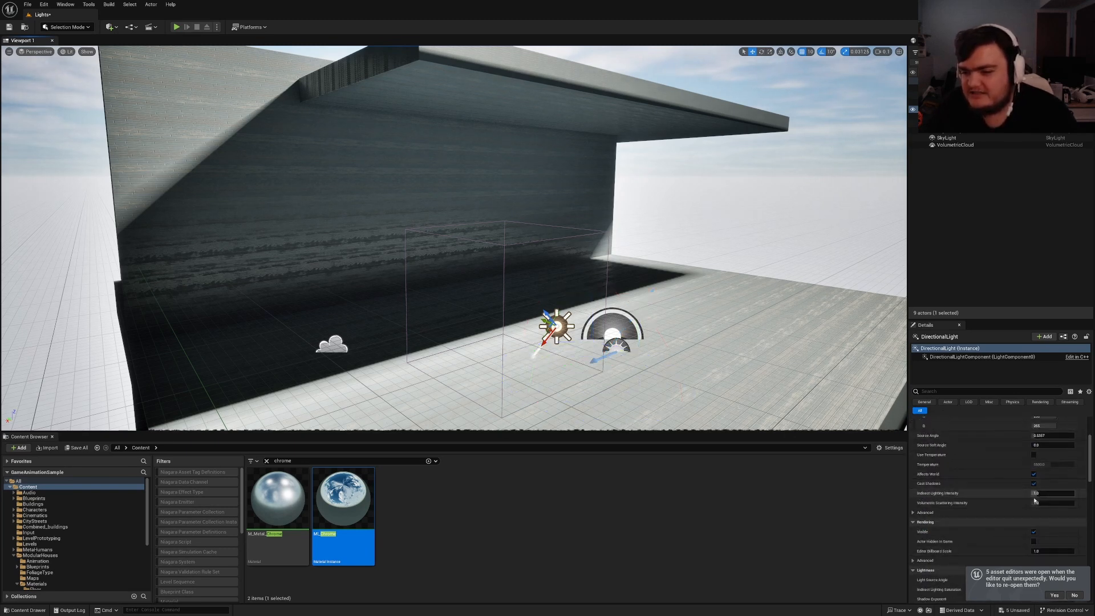
- Duplicate the roof slab and place the copies as walls that close off the space beneath the roof
click(633, 126)
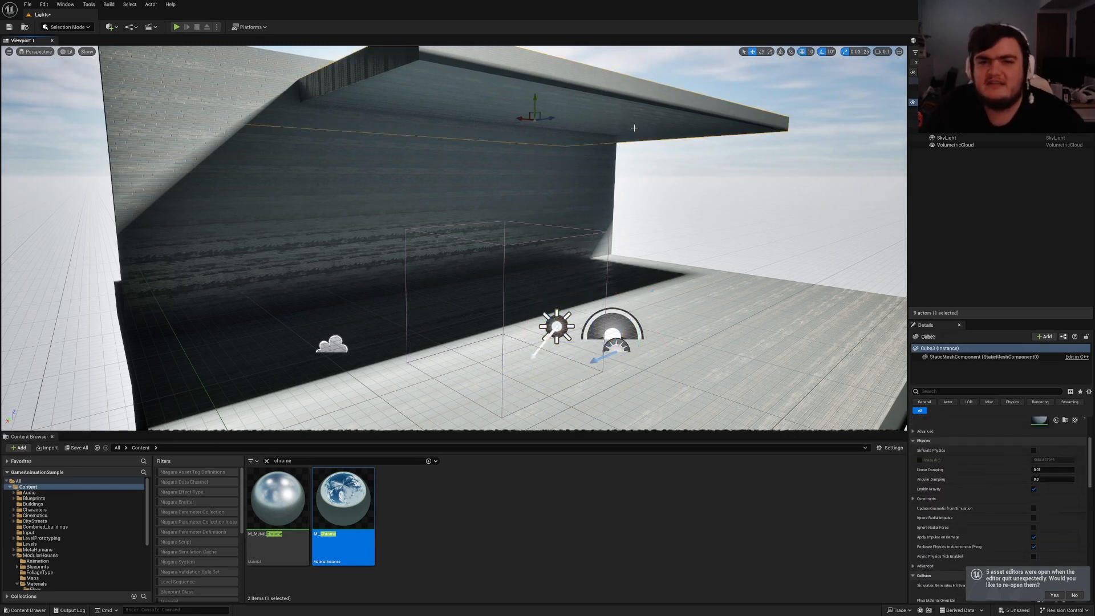
alt+drag(520, 133, 680, 162)
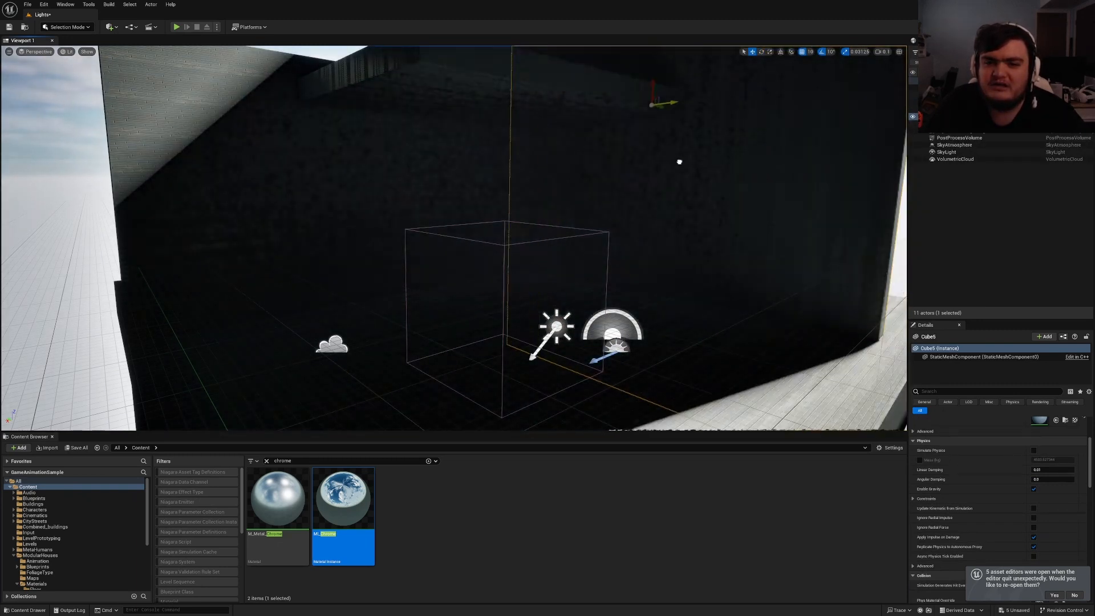
mouse_move(757, 232)
right_down()
mouse_move(810, 226)
mouse_move(756, 232)
right_up()
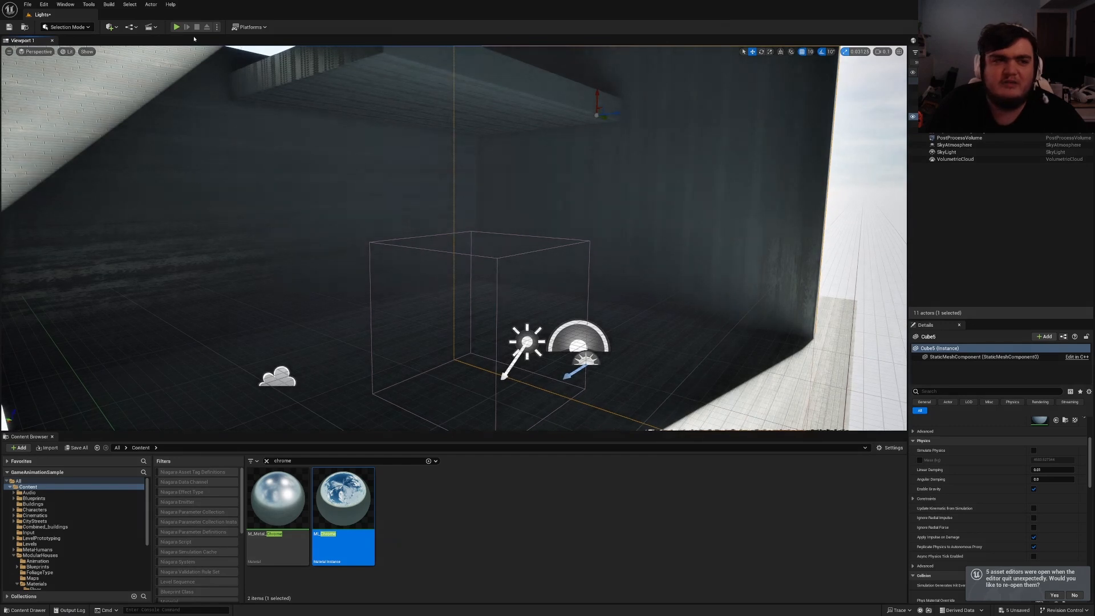
- Build the lighting for the level
click(110, 5)
click(137, 50)
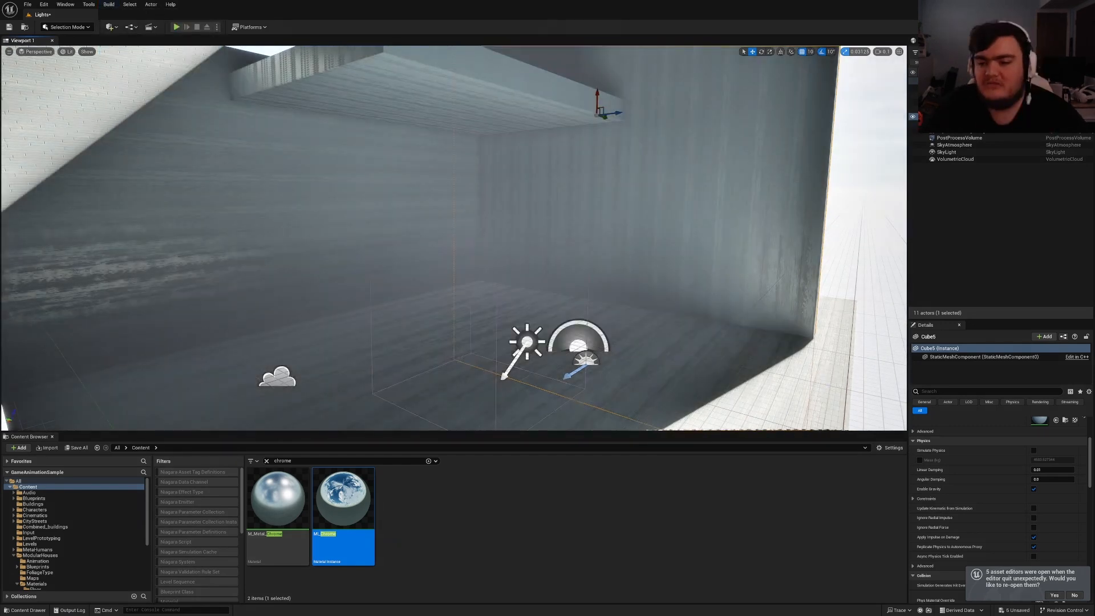
- Raise the directional light's Indirect Lighting Intensity to brighten the enclosed interior
mouse_move(456, 228)
right_down()
mouse_move(485, 230)
mouse_move(416, 232)
mouse_move(492, 229)
mouse_move(441, 221)
mouse_move(456, 221)
right_up()
click(619, 283)
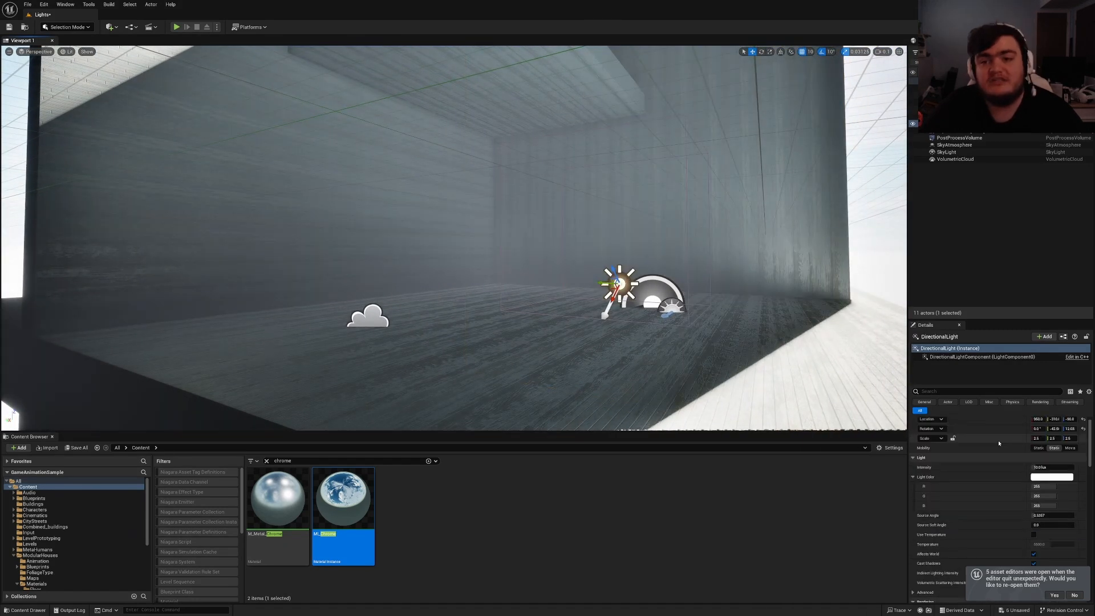
scroll(1025, 457, down, 3)
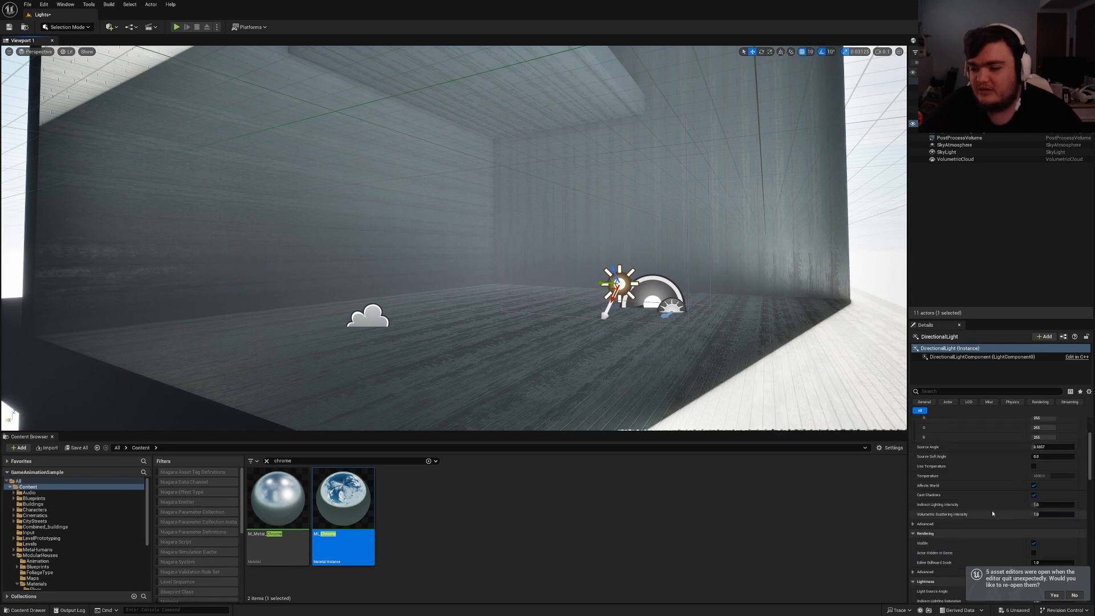
scroll(1021, 465, down, 3)
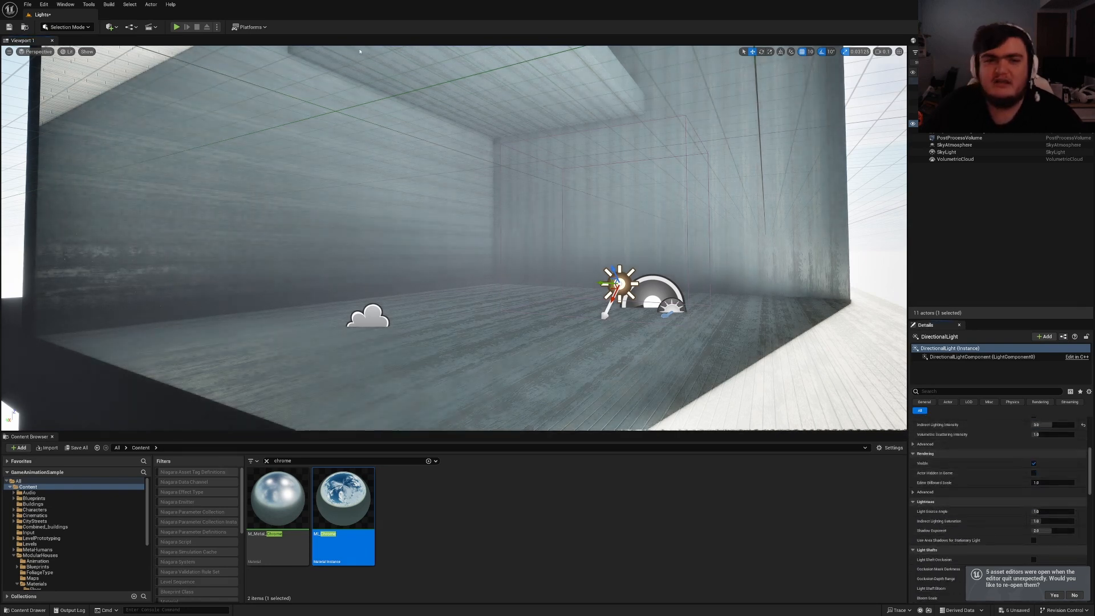
- Delete the Cube4 wall slab from the enclosed room
right_drag(342, 182, 433, 216)
click(432, 221)
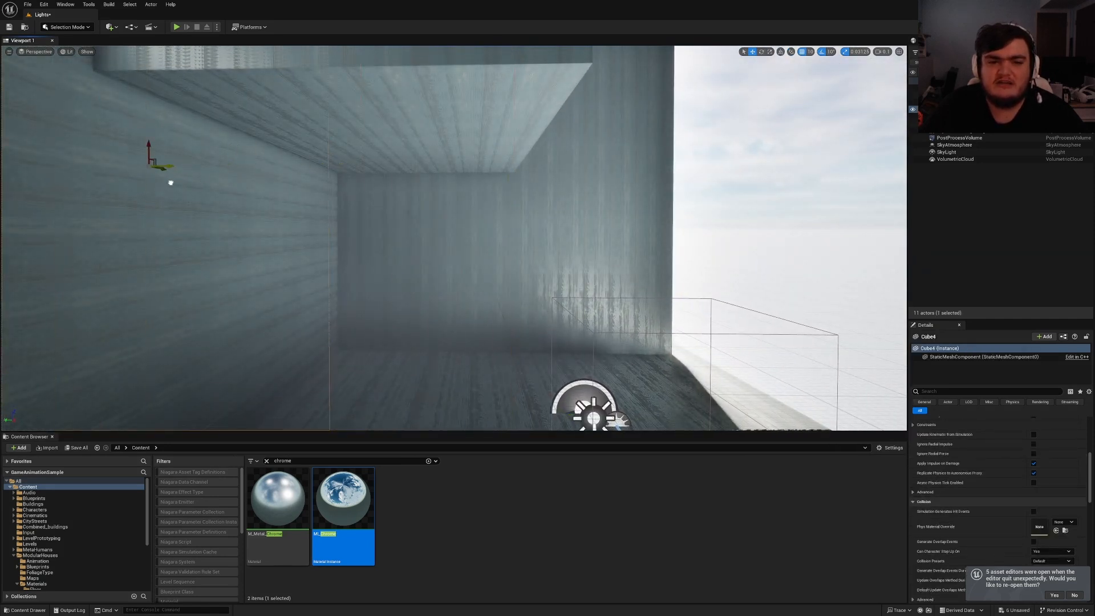
key(Delete)
- Set the directional light's mobility to Movable
right_drag(492, 198, 560, 284)
click(576, 324)
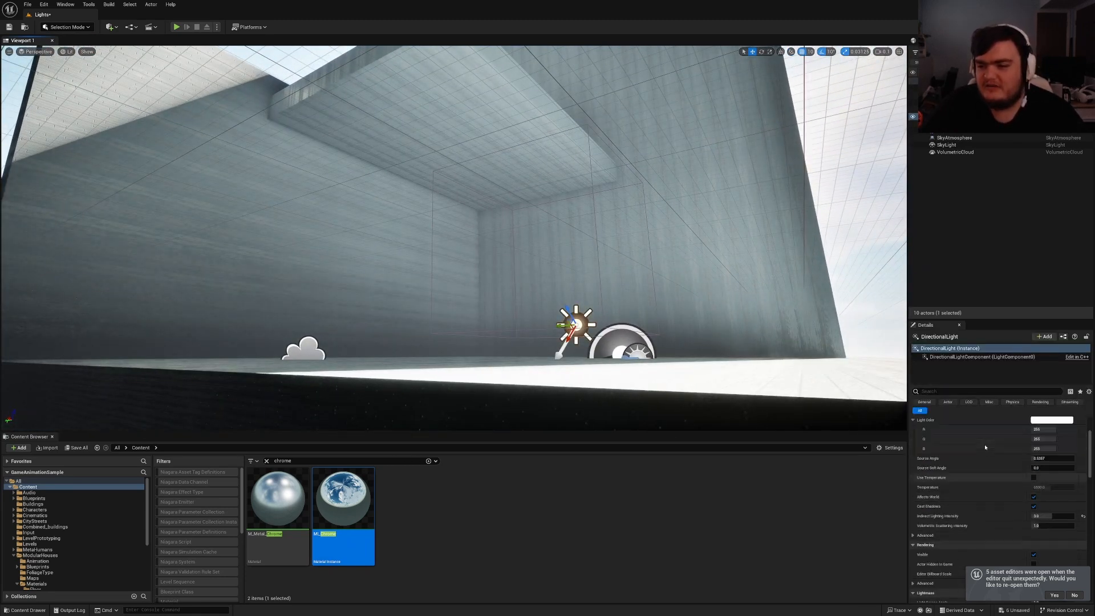
click(1069, 461)
right_drag(627, 268, 537, 251)
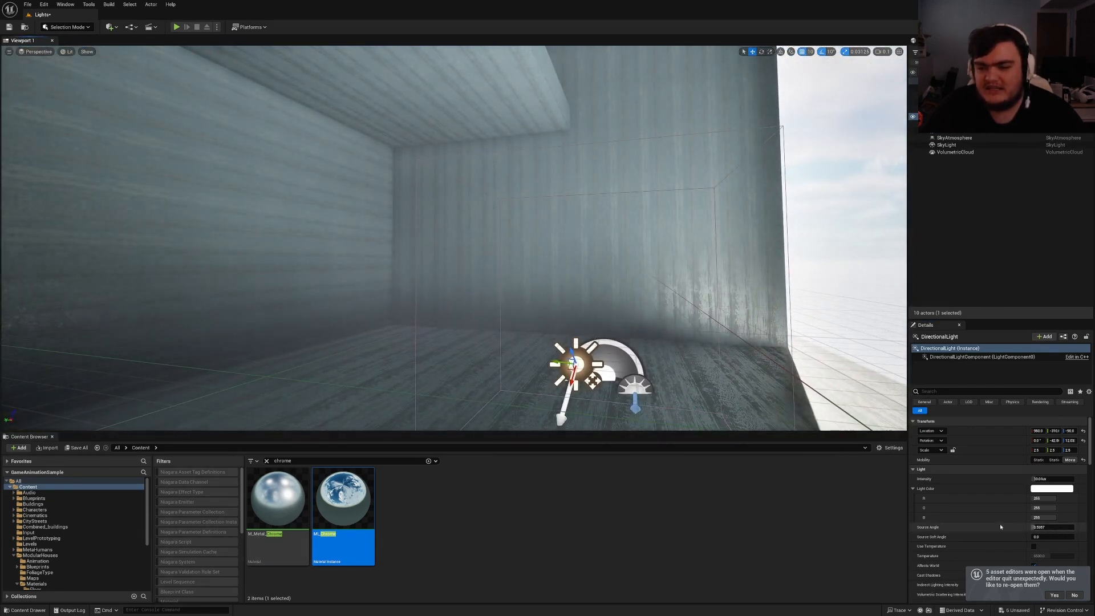
- Try an Indirect Lighting Intensity of 7 on the directional light, and set it back to 1
scroll(1001, 526, down, 3)
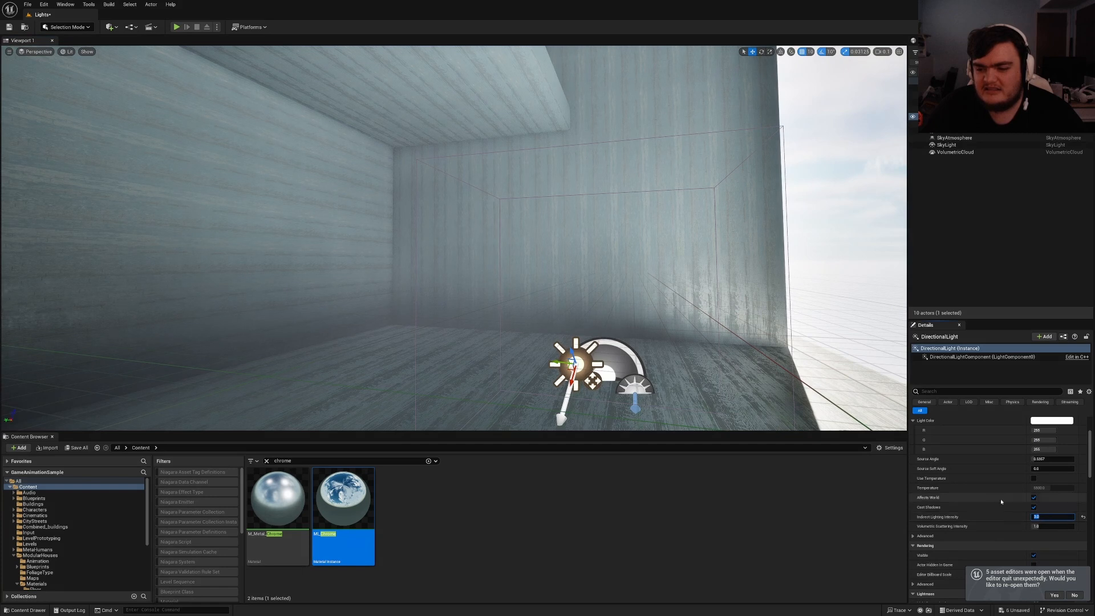
text(7)
key(Return)
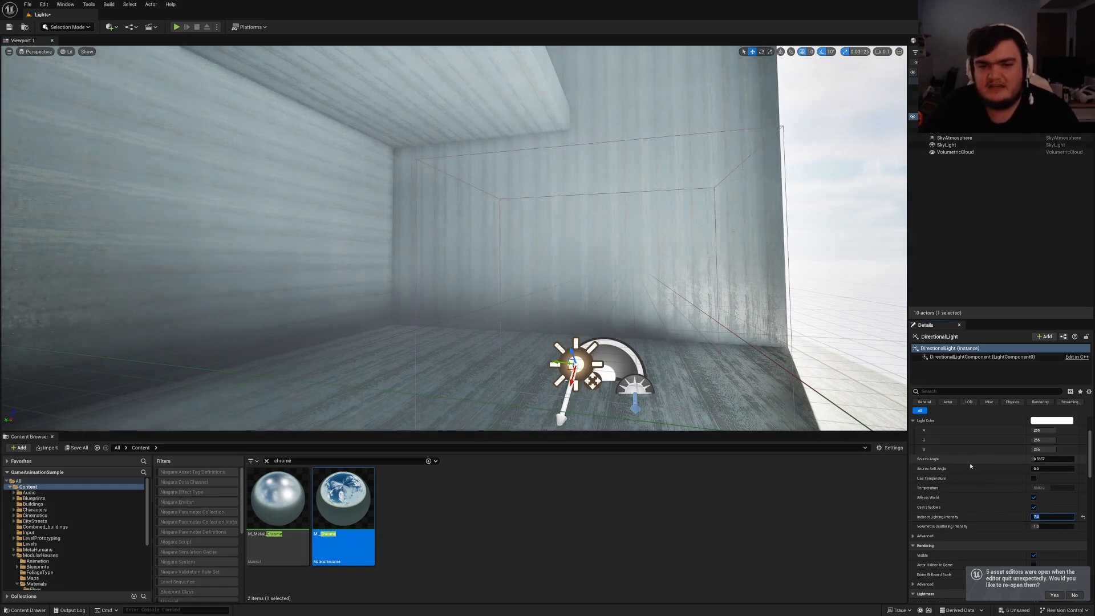
text(1)
key(Return)
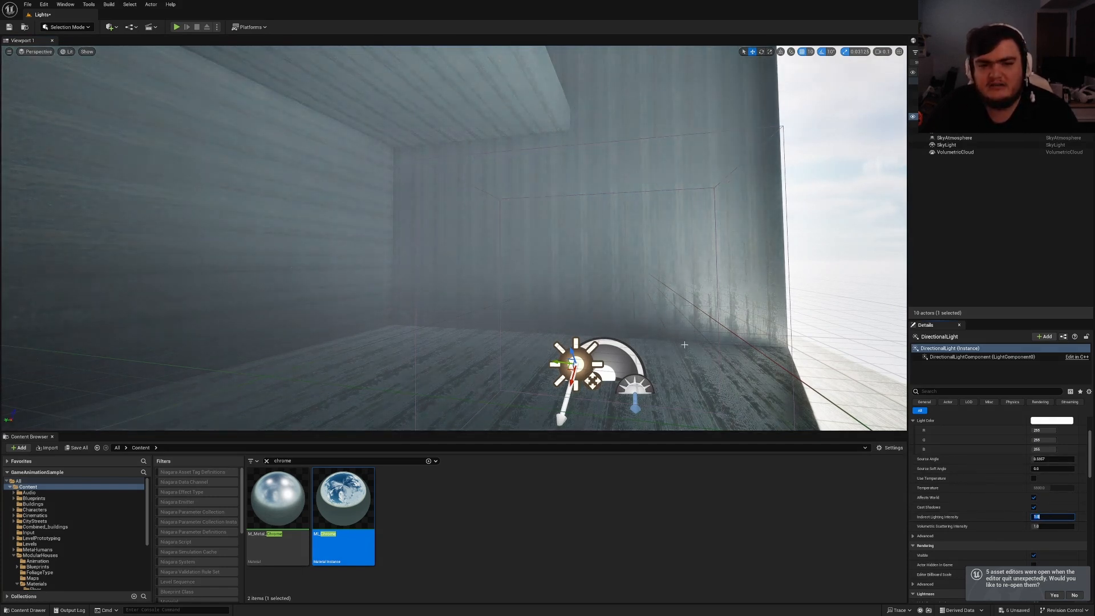
- Raise the directional light's Source Angle to soften the shadow edge on the wooden floor, checking it up close
right_drag(658, 330, 732, 380)
key(w)
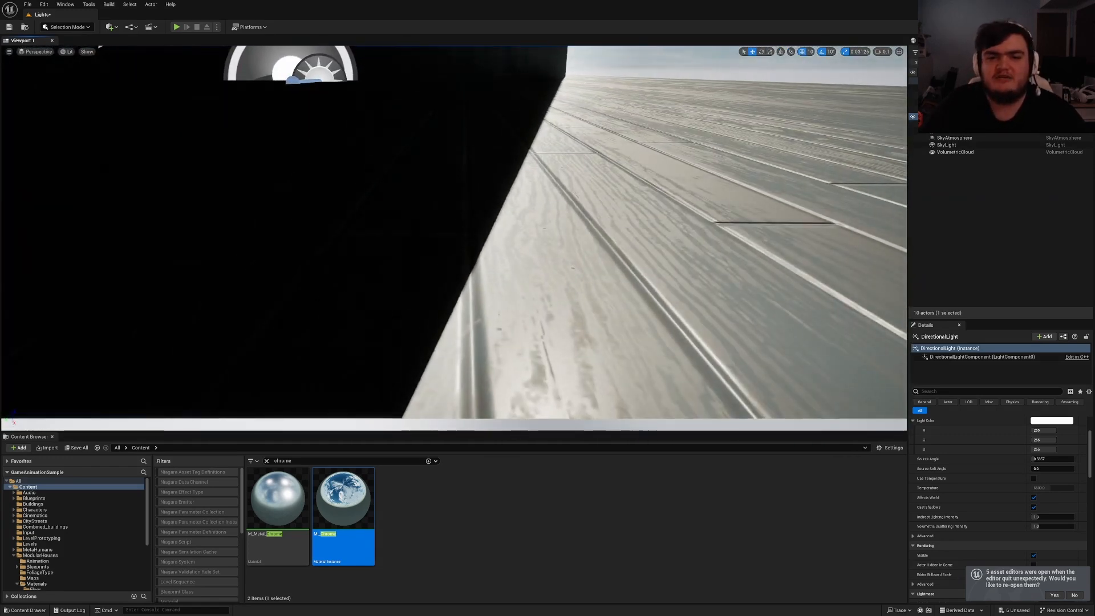
scroll(1012, 517, up, 2)
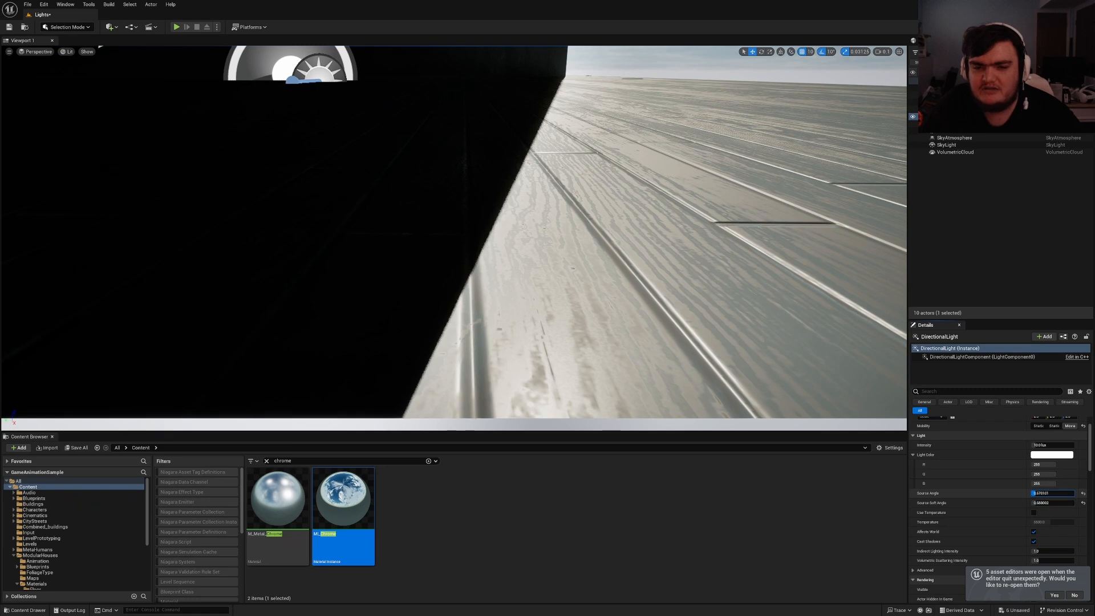
drag(1039, 493, 1043, 493)
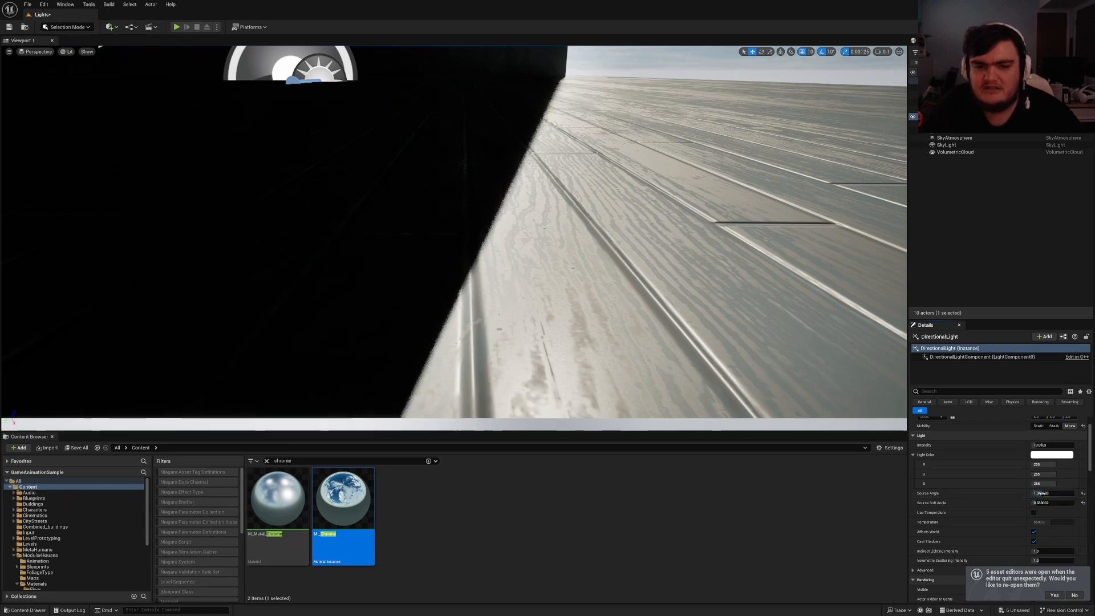
right_drag(656, 257, 547, 342)
right_drag(616, 308, 605, 285)
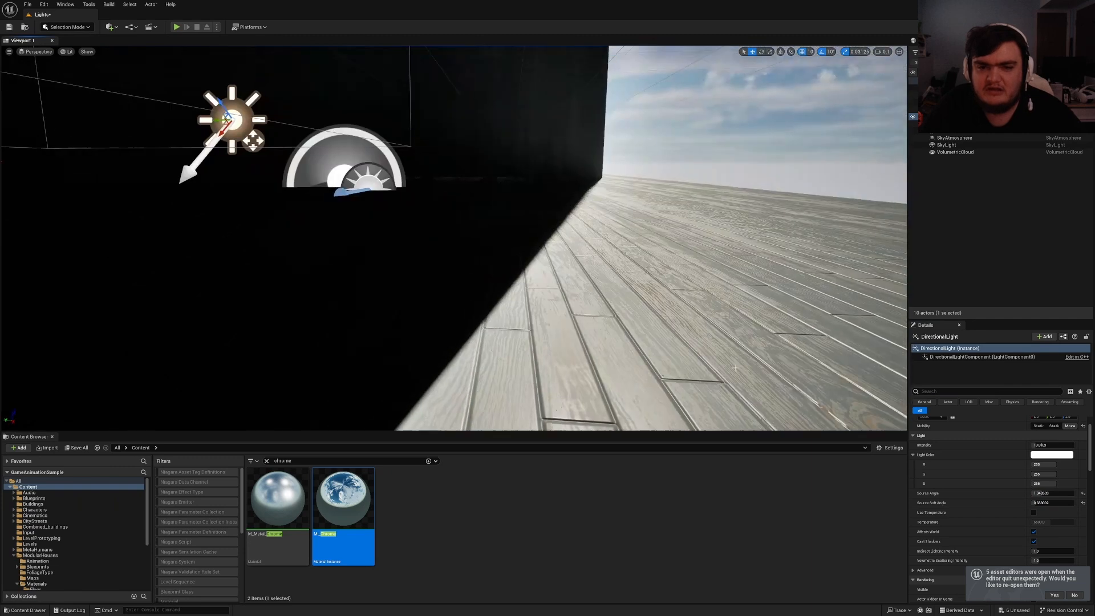
- Set the directional light's Dynamic Shadow Distance MovableLight to 20000 under Cascaded Shadow Maps
scroll(993, 508, down, 10)
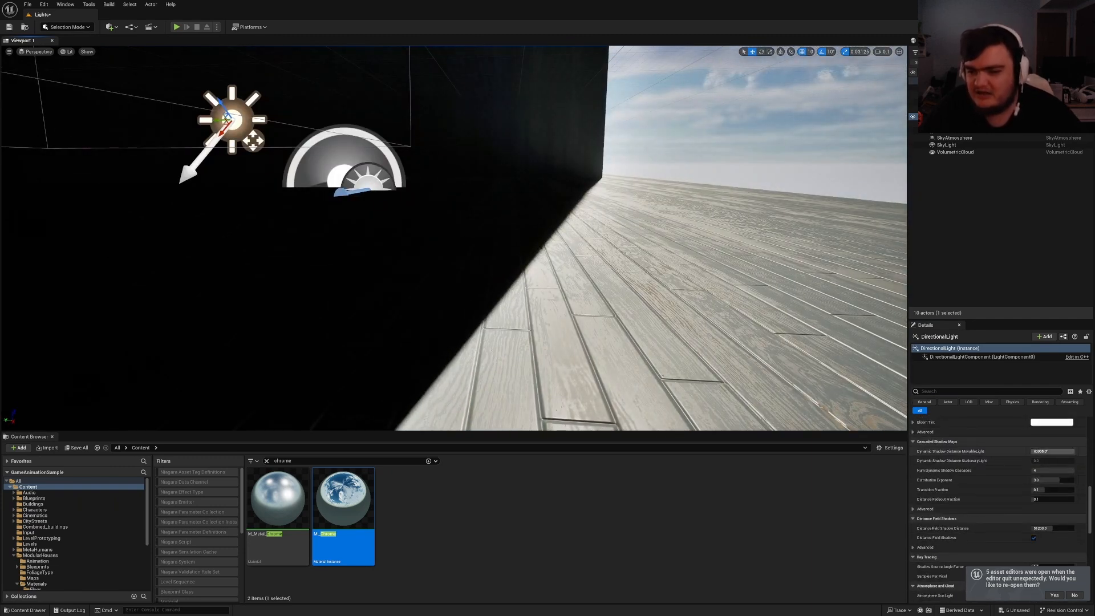
drag(1041, 451, 1029, 451)
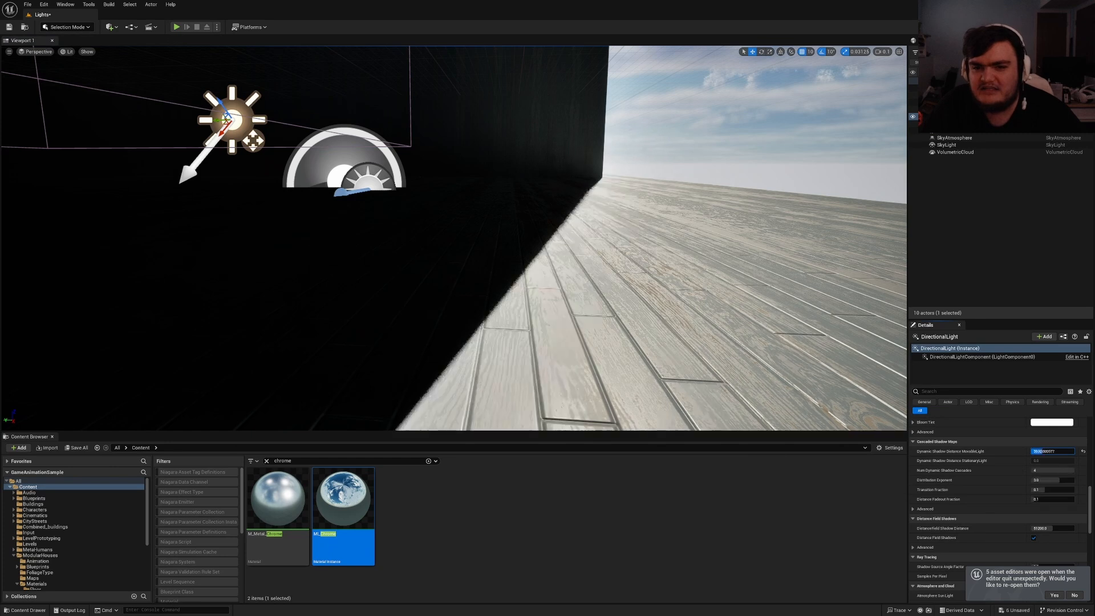
key(Return)
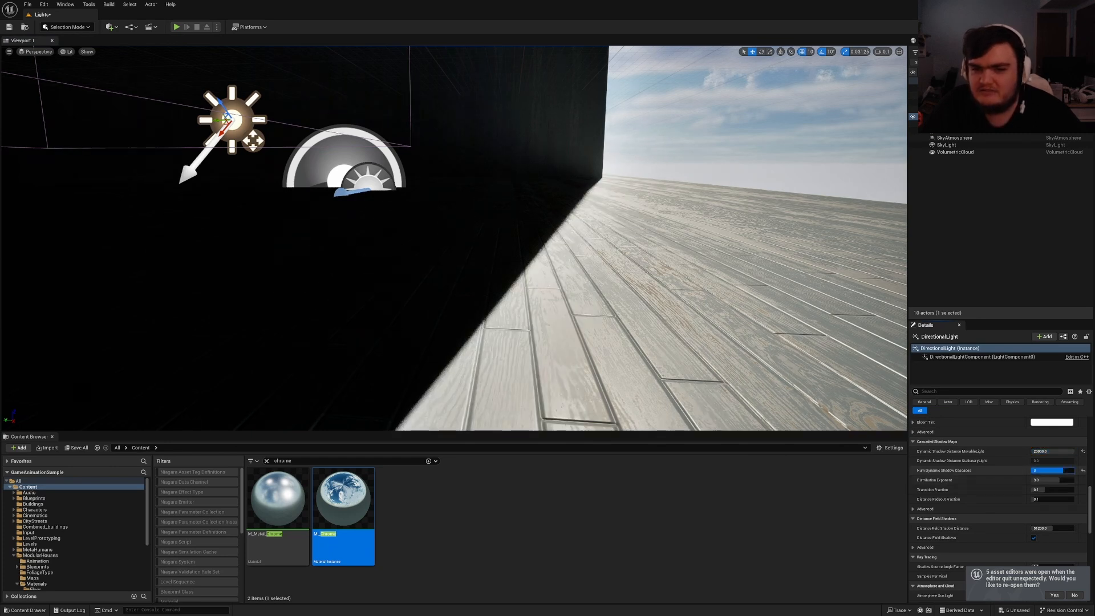
- Try Num Dynamic Shadow Cascades values of 0 and 1 while examining the floor's shadow edge, and restore the setting to 4
text(0)
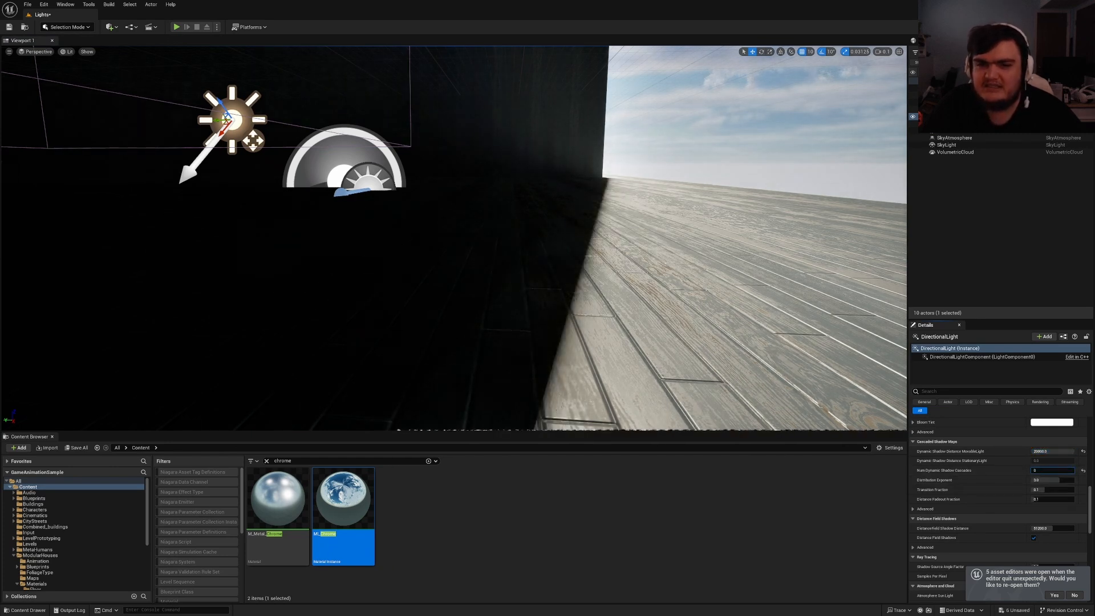
right_drag(713, 256, 923, 411)
key(e)
key(s)
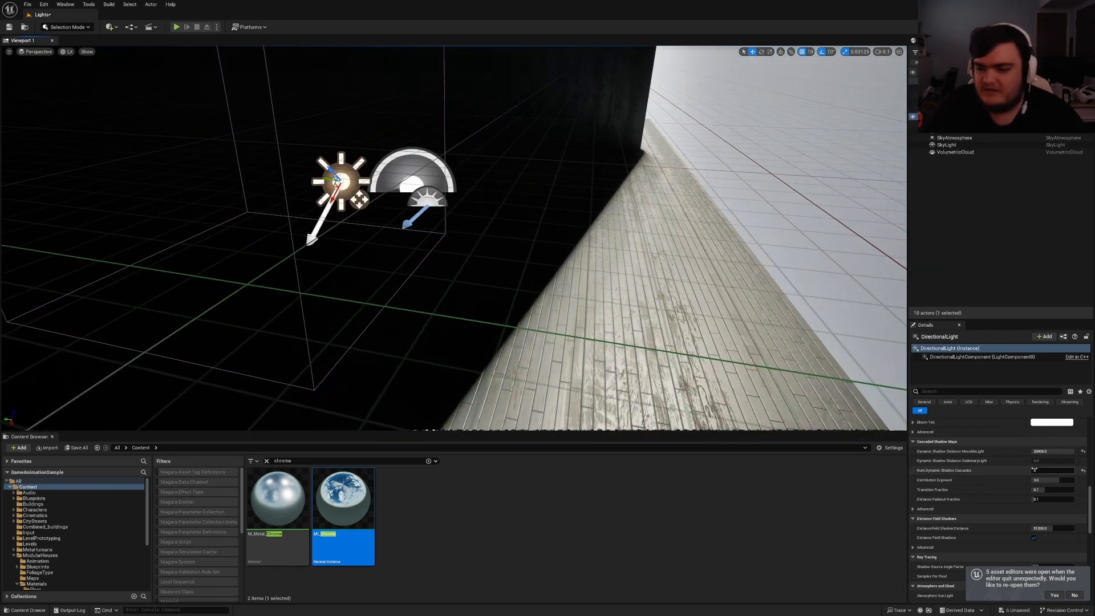
drag(1036, 470, 1042, 470)
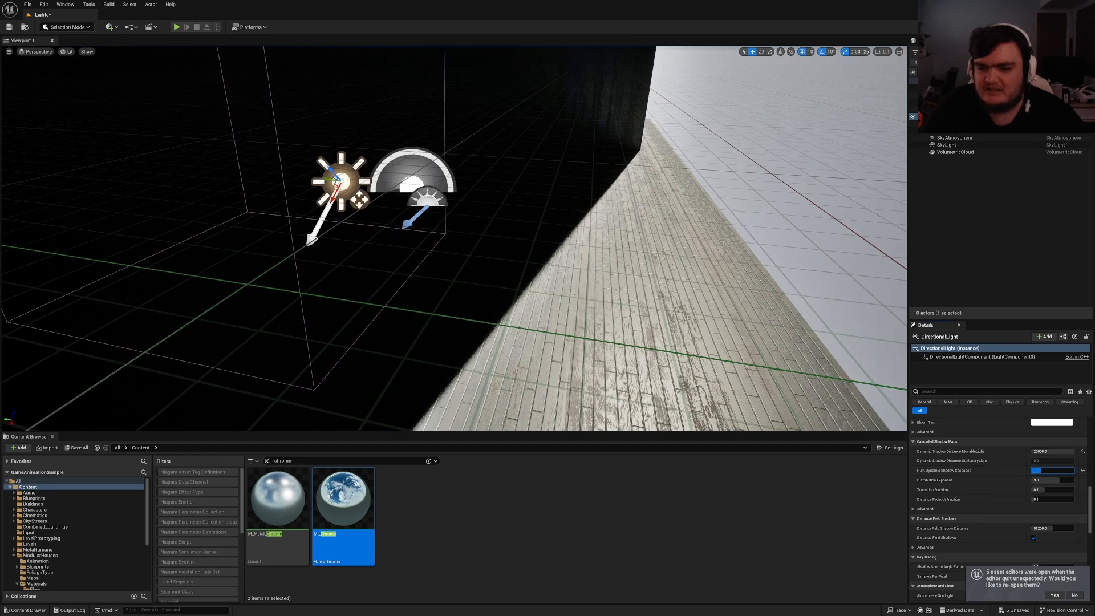
key(w)
right_drag(677, 342, 781, 399)
right_drag(753, 319, 845, 400)
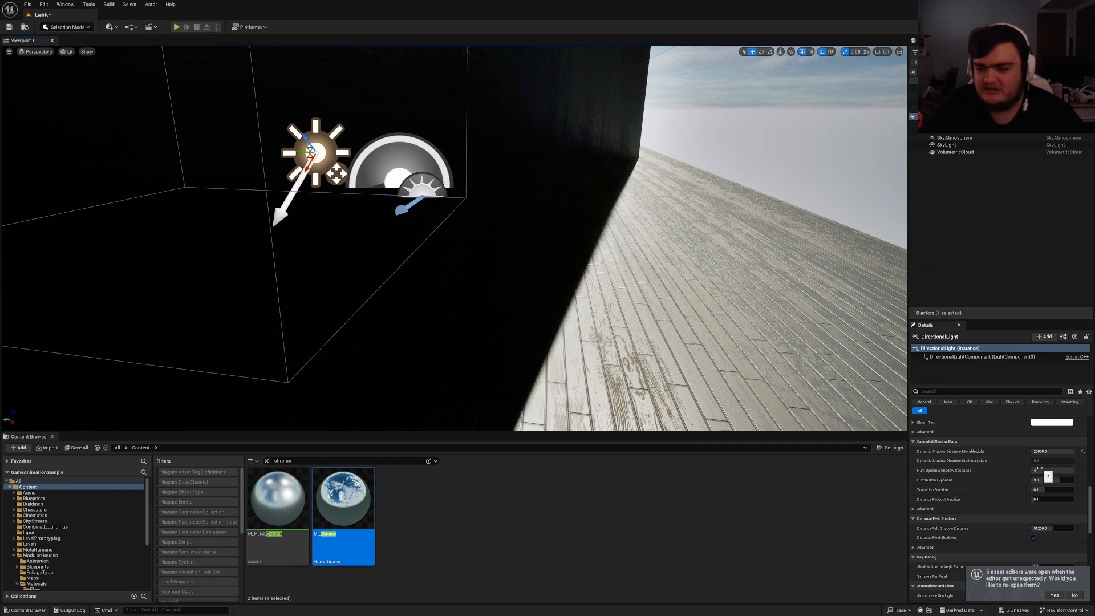
right_drag(856, 404, 637, 457)
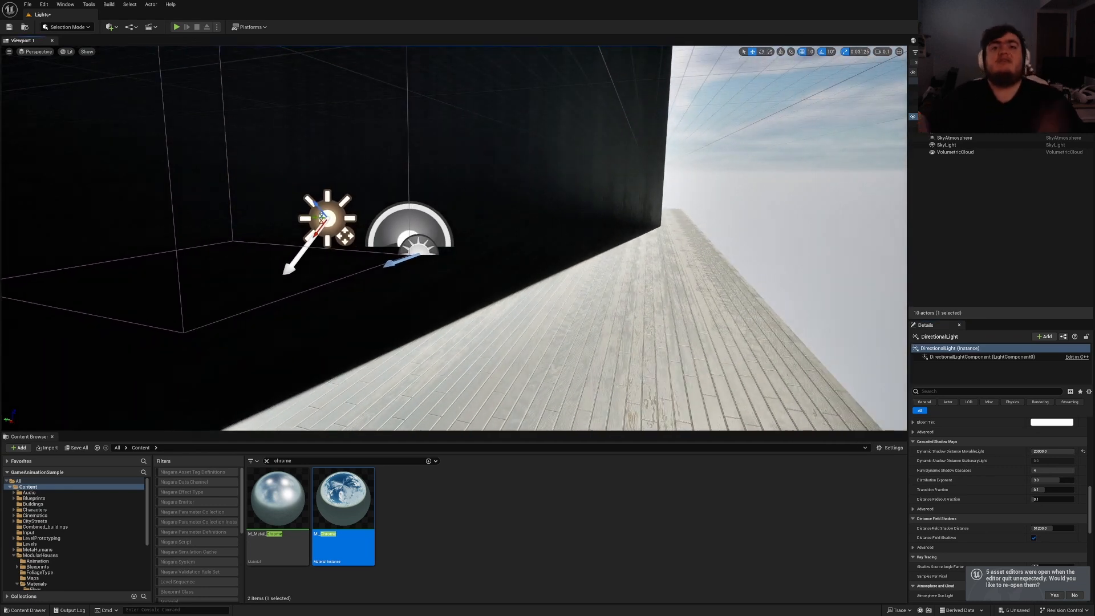